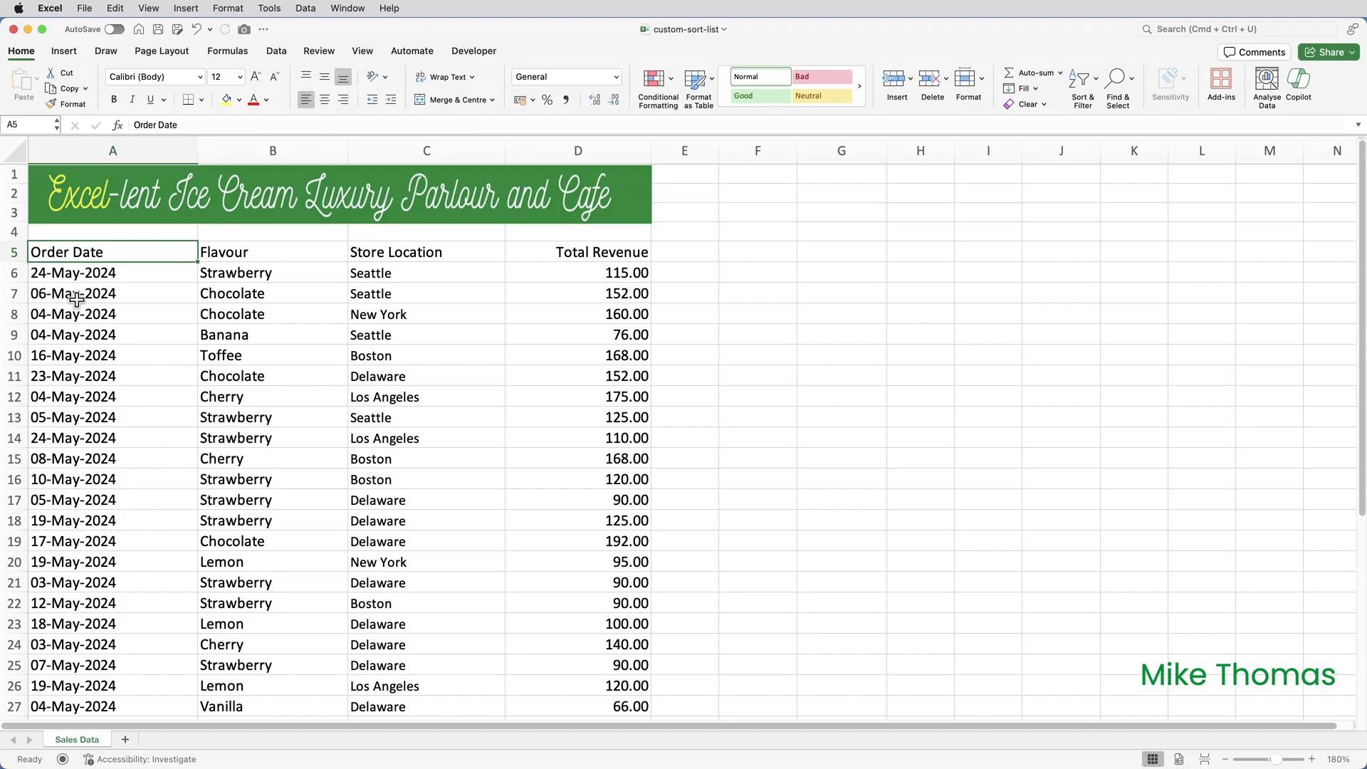
Sort the sales rows by Order Date, oldest to newest
right_click(77, 298)
mouse_move(146, 490)
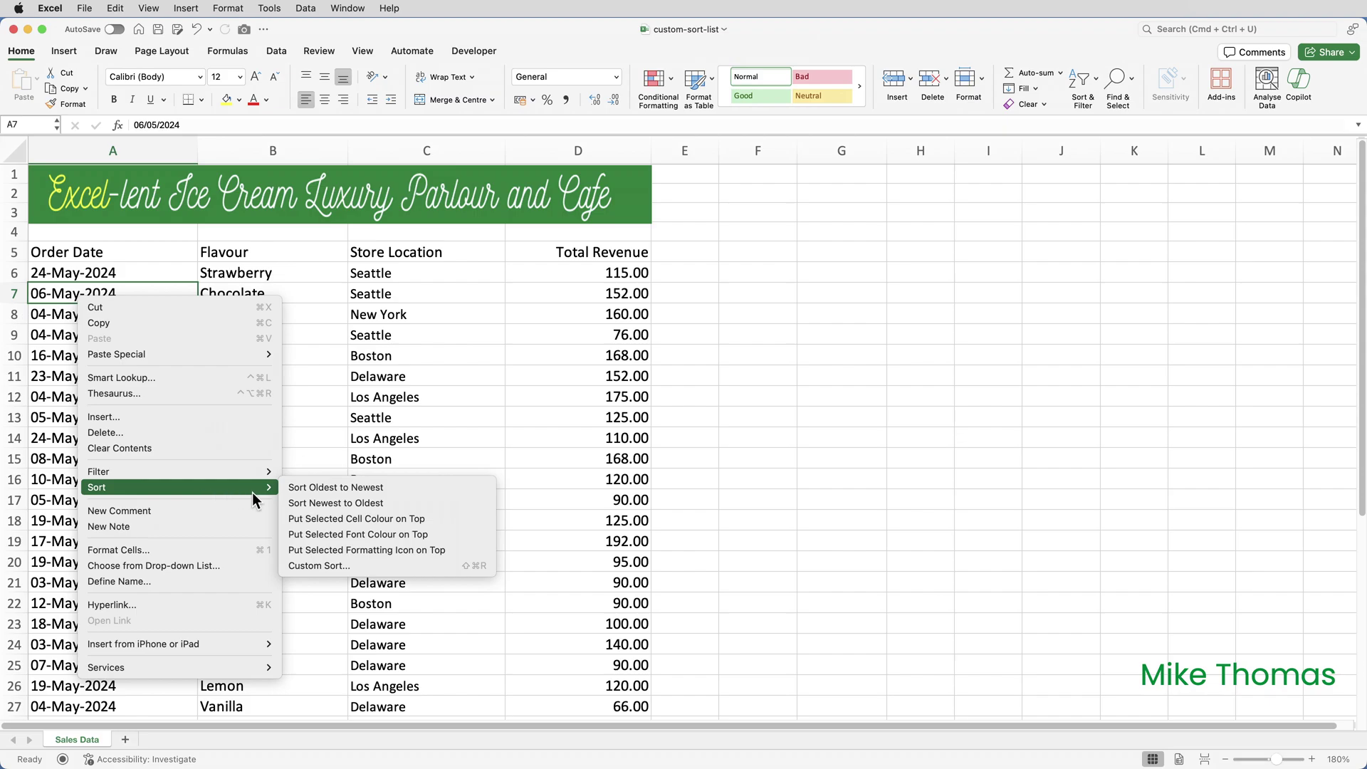
left_click(305, 489)
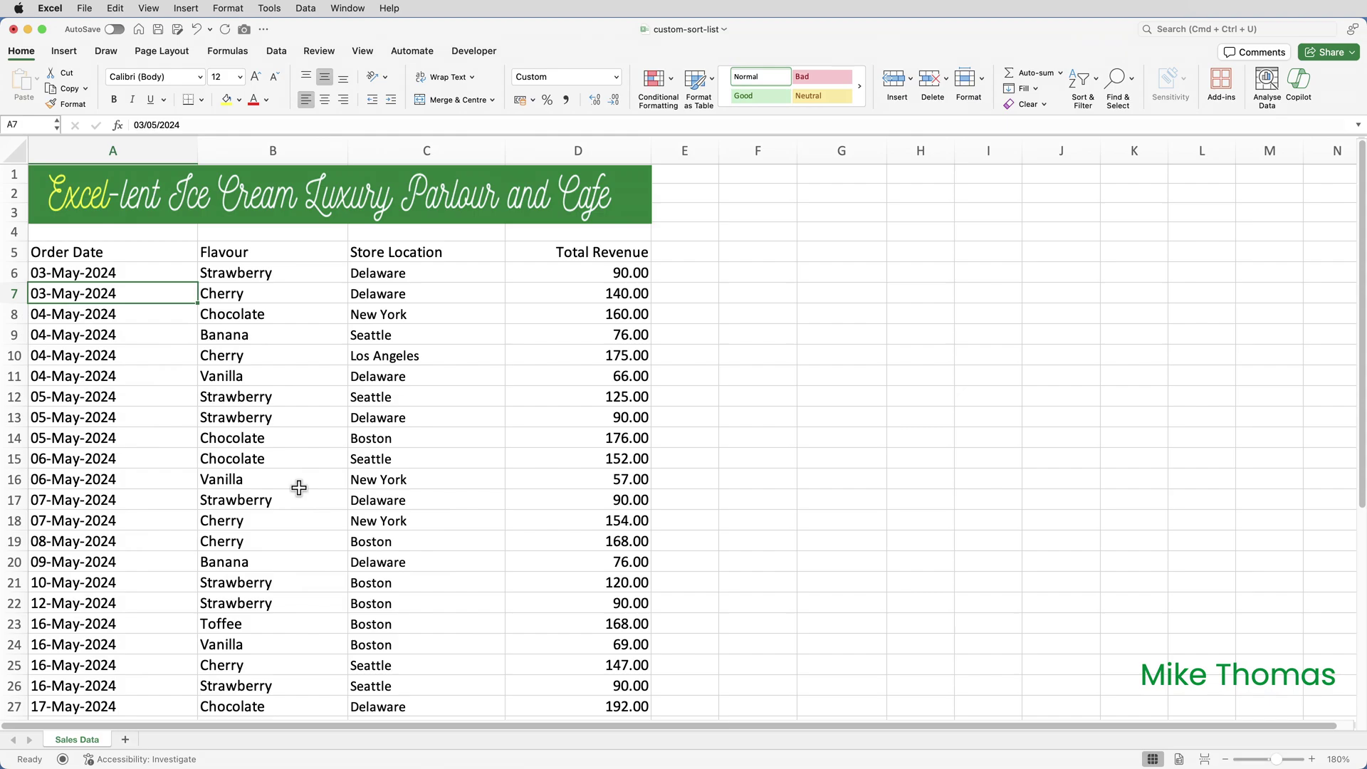
Re-sort the rows alphabetically by Flavour, A to Z
right_click(253, 399)
mouse_move(366, 576)
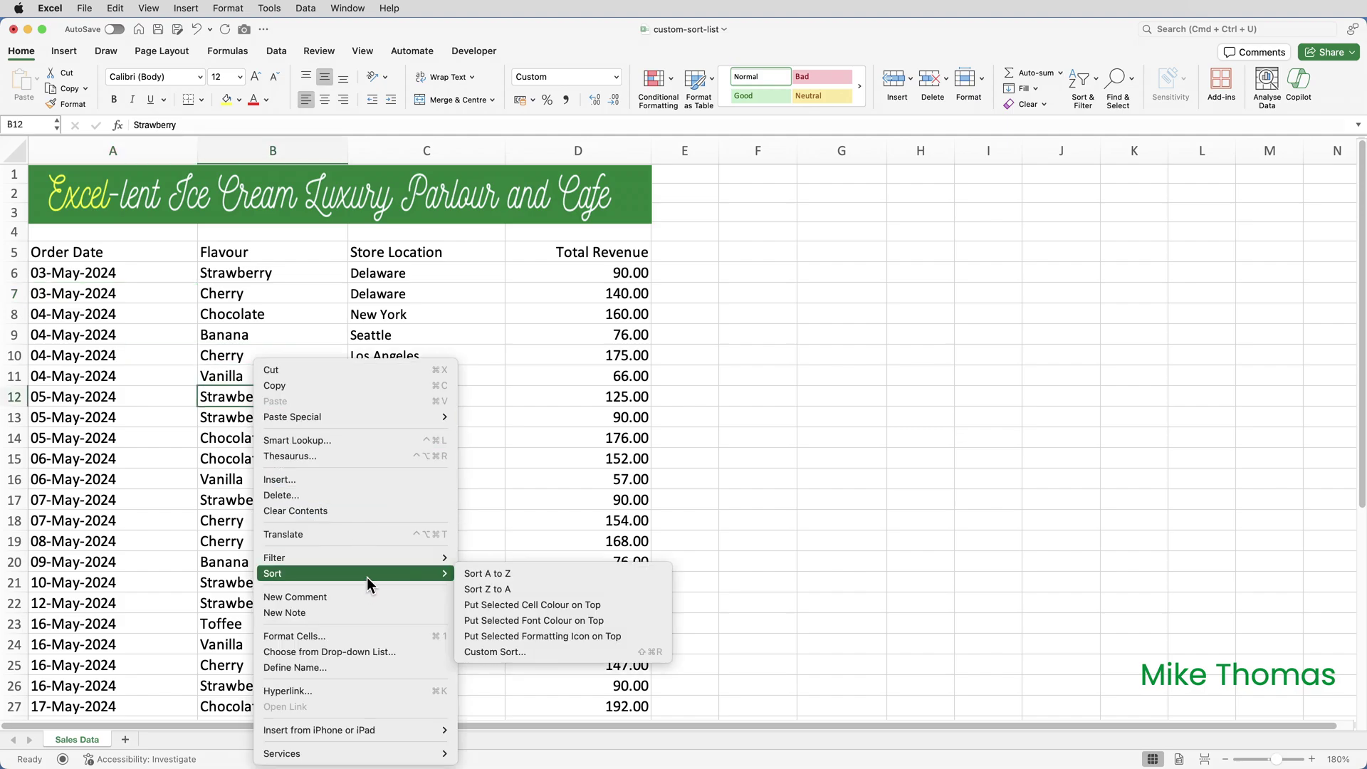
left_click(497, 574)
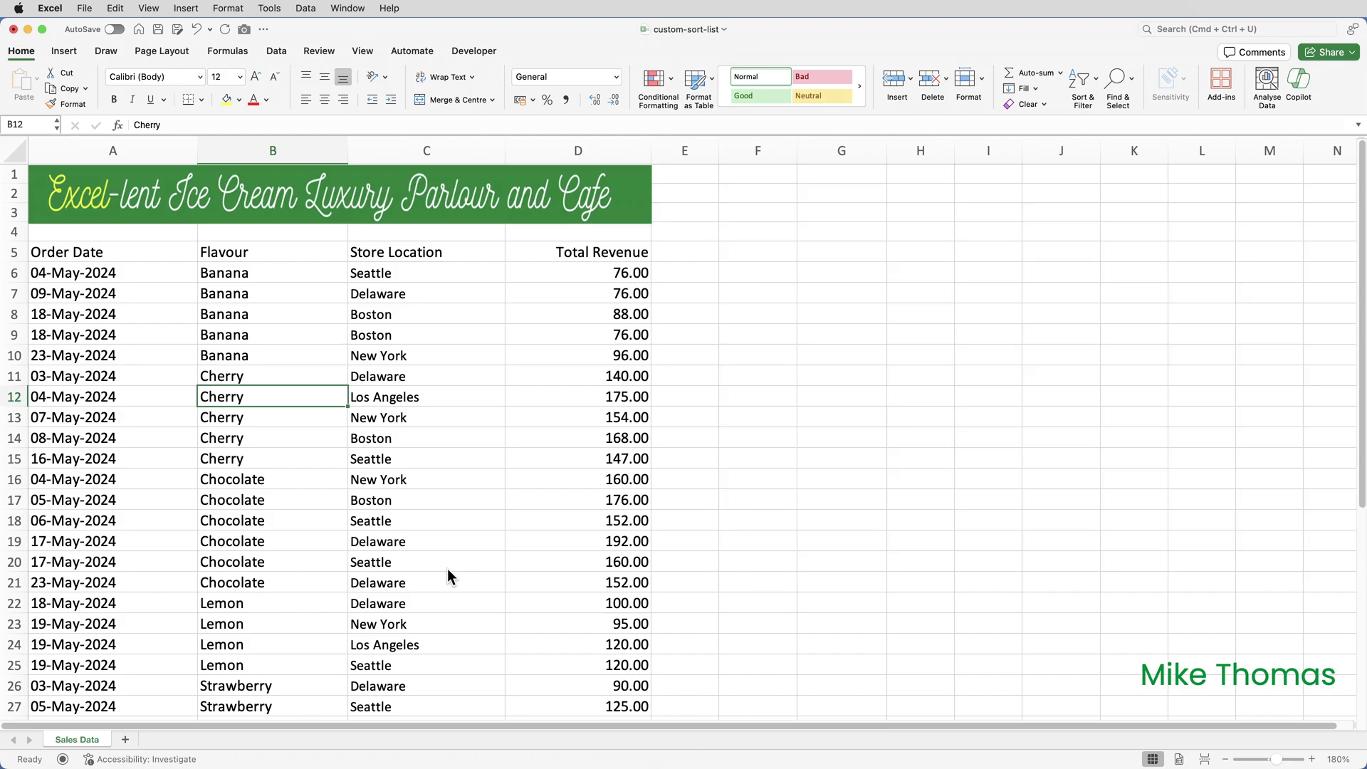
right_click(244, 396)
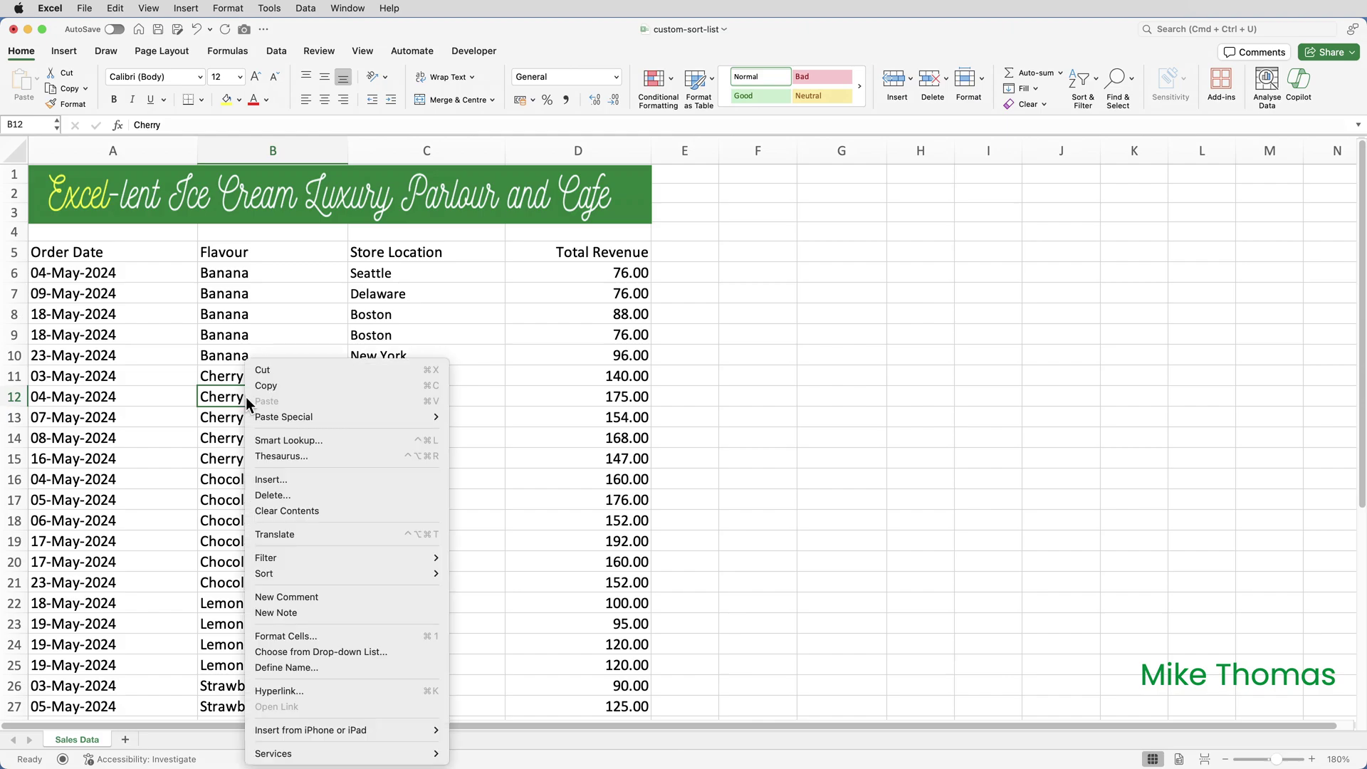
mouse_move(316, 572)
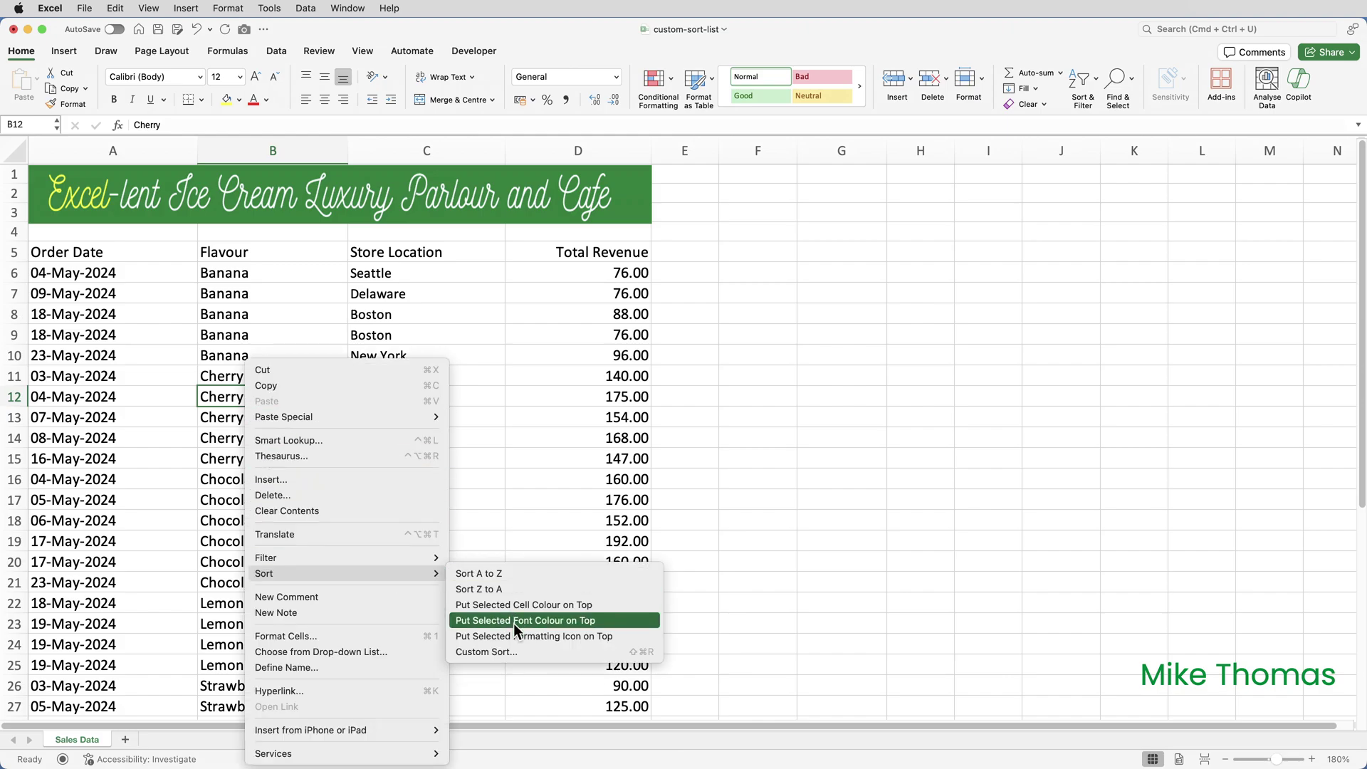
left_click(510, 651)
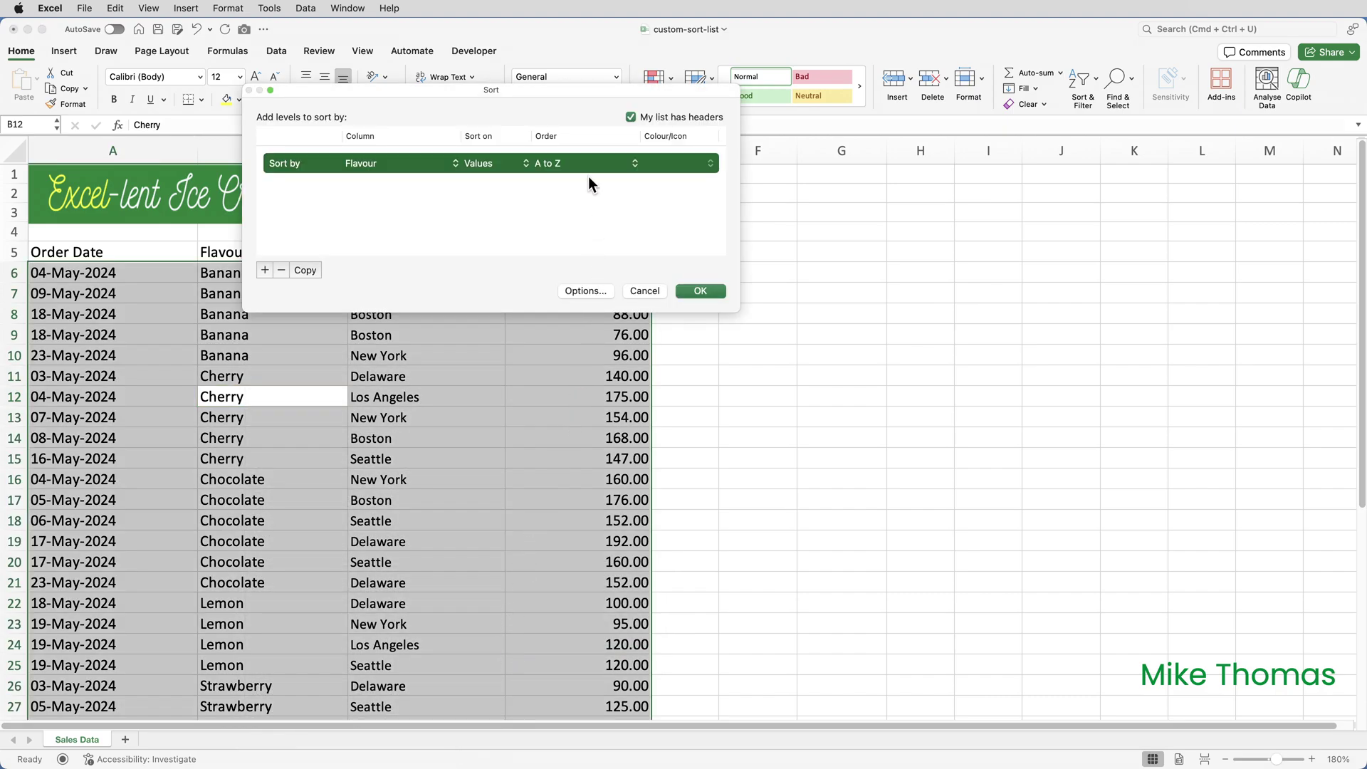
left_click(635, 163)
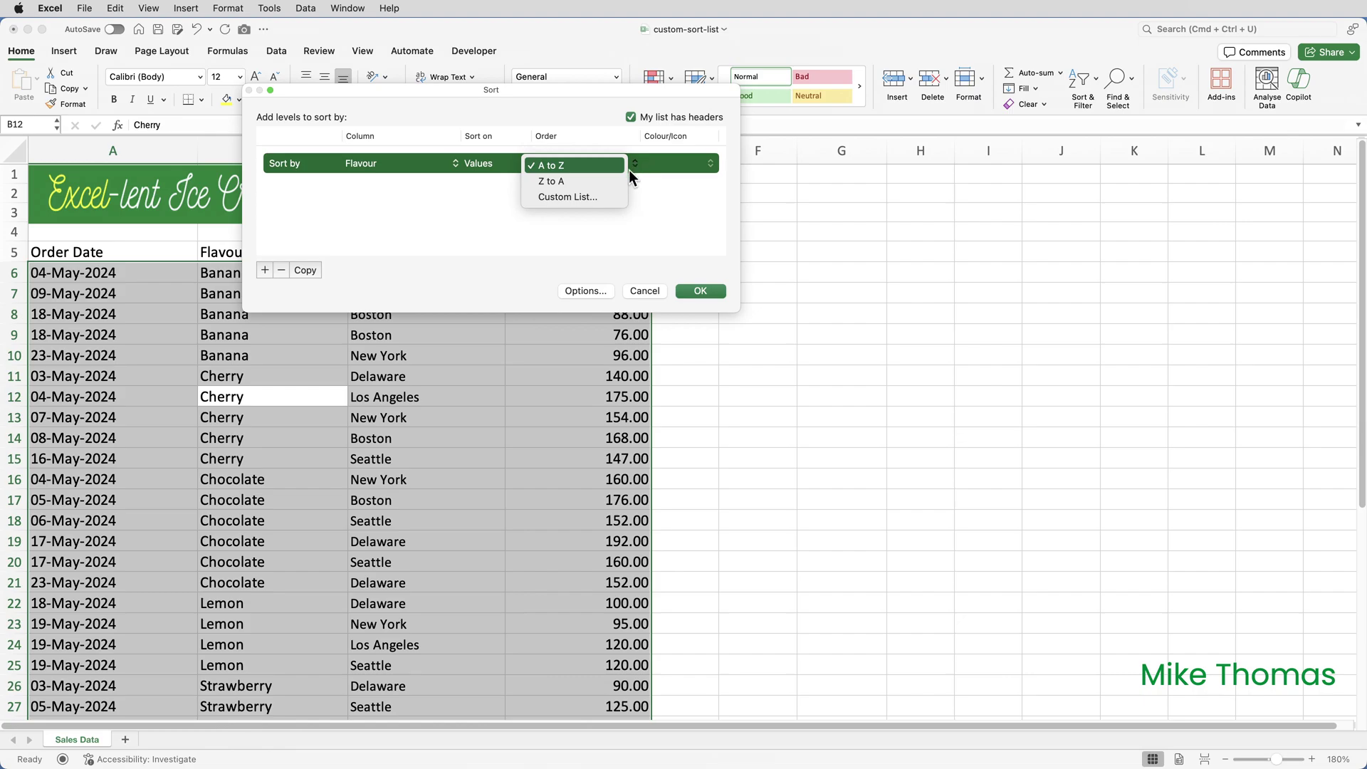
left_click(610, 197)
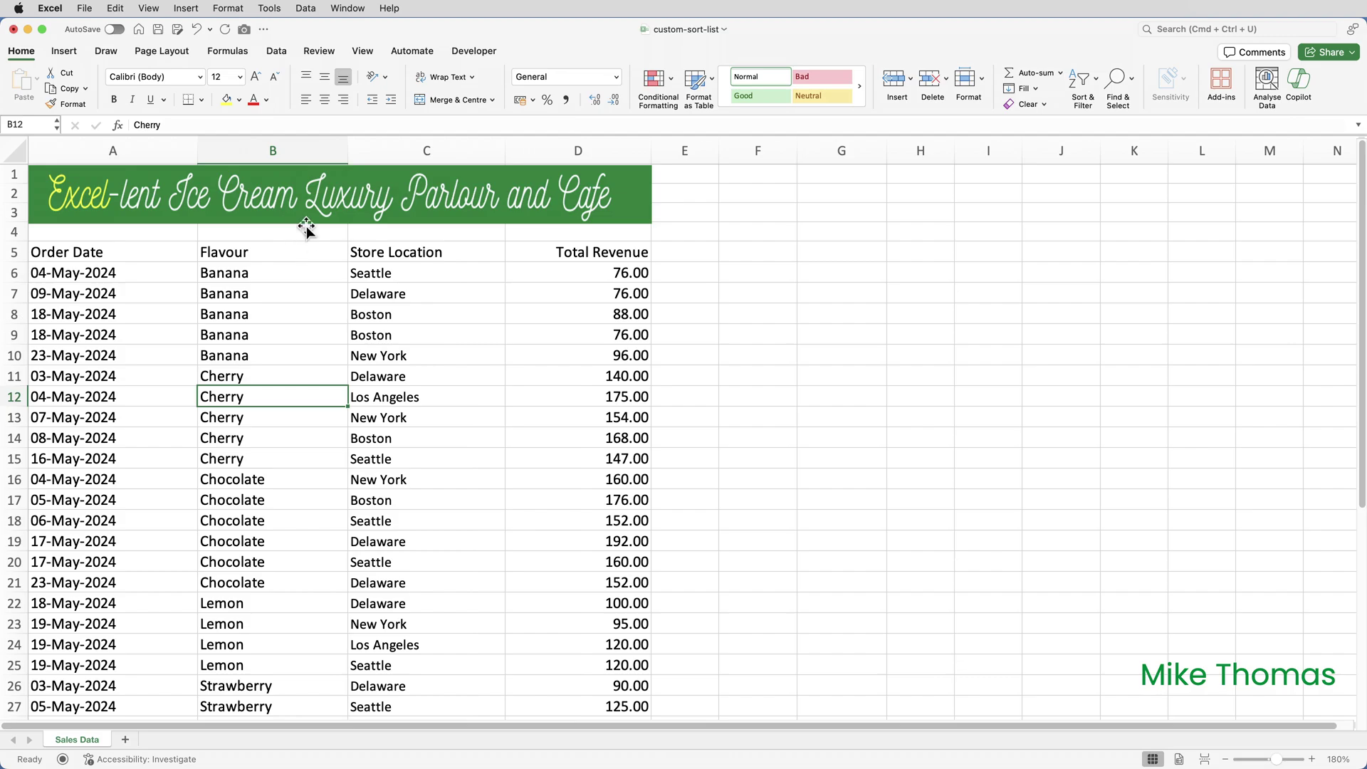
left_click(60, 14)
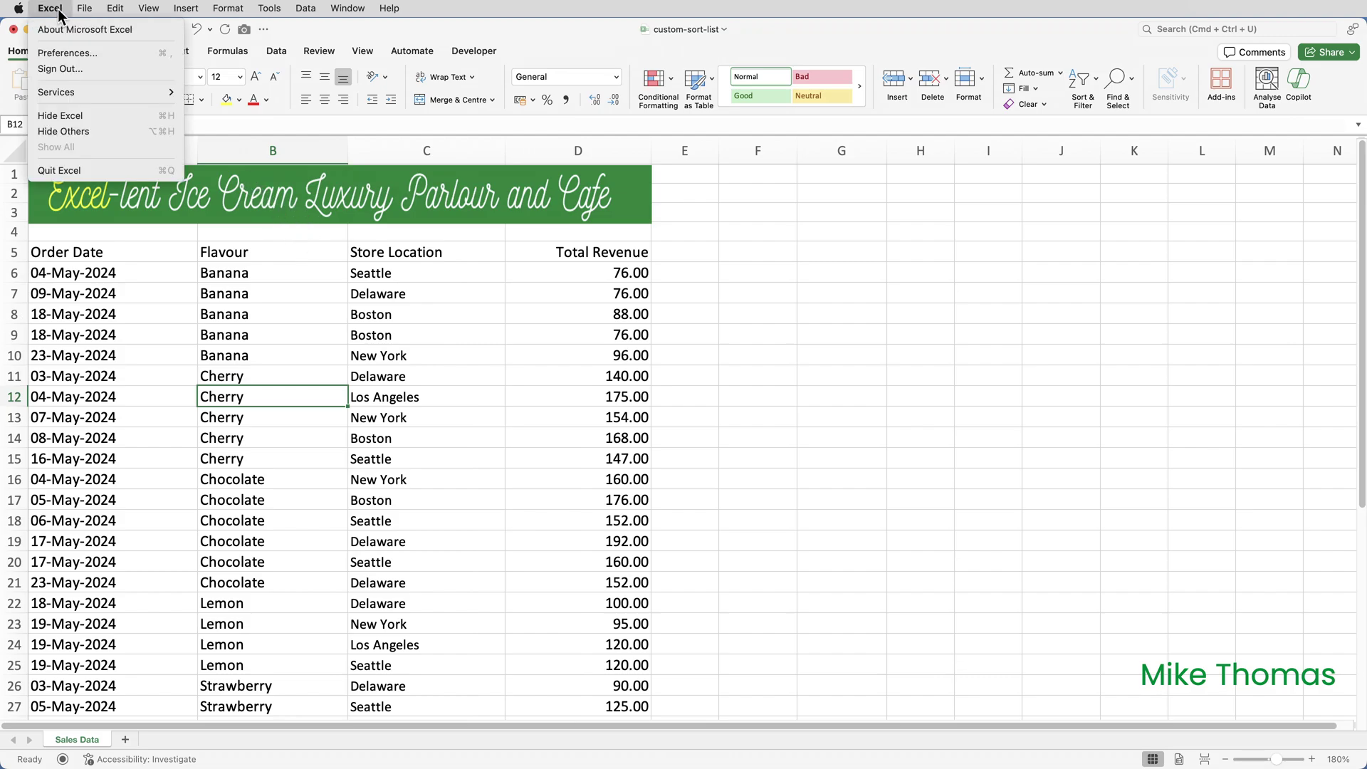
left_click(67, 53)
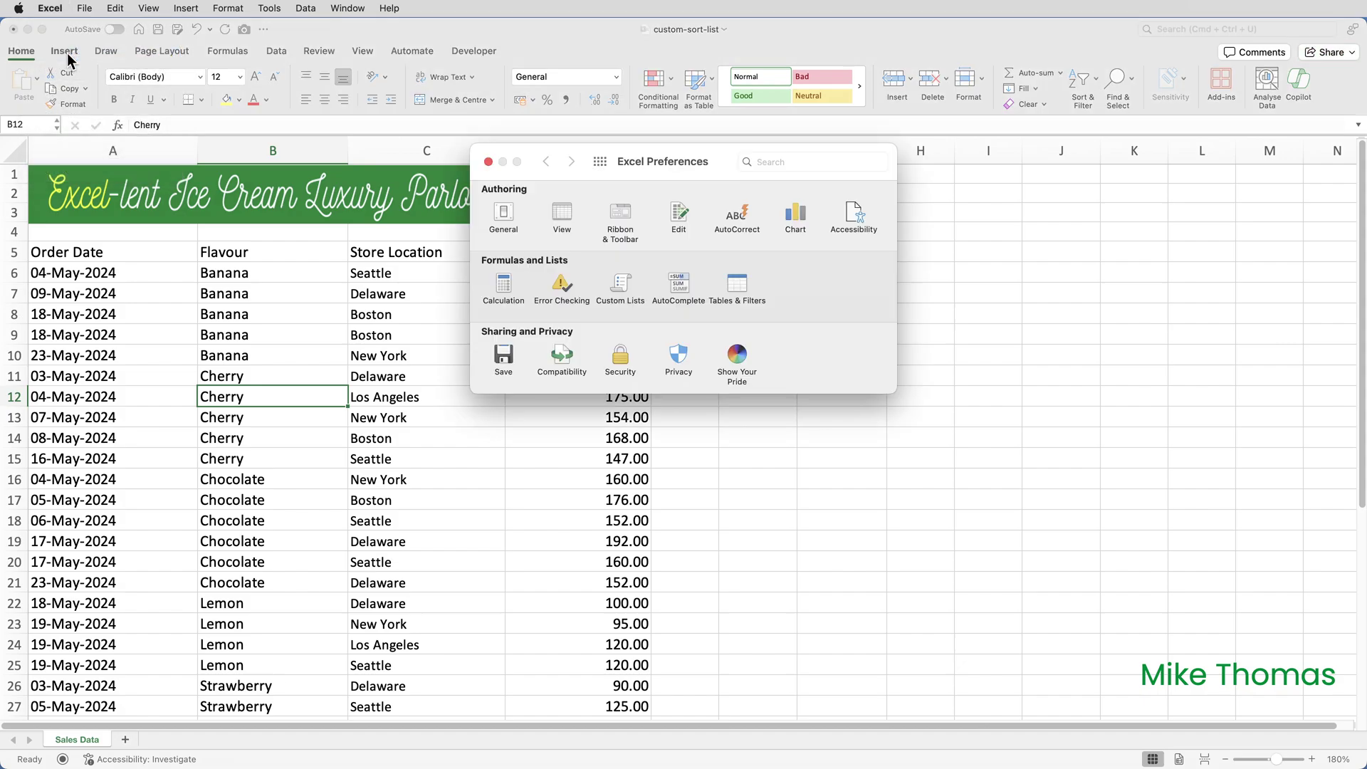
left_click(620, 284)
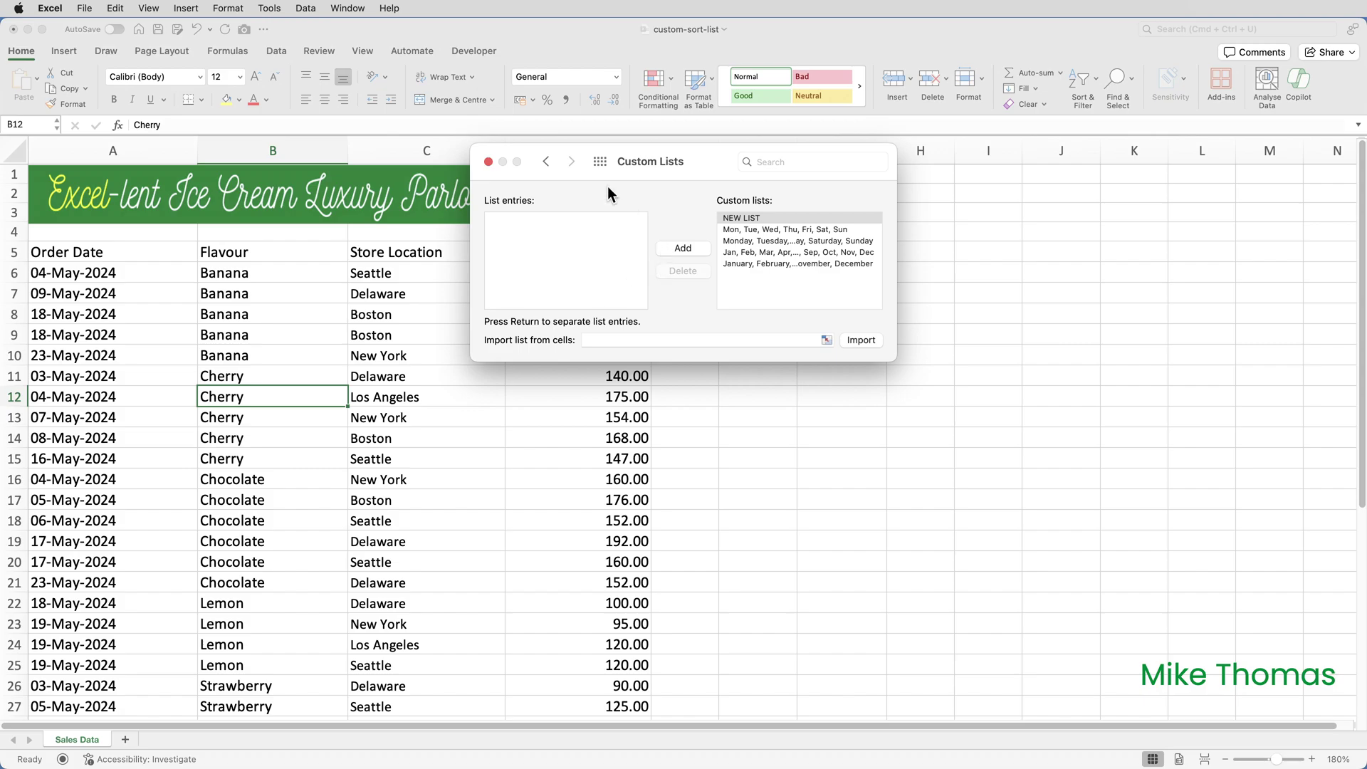
left_click(488, 162)
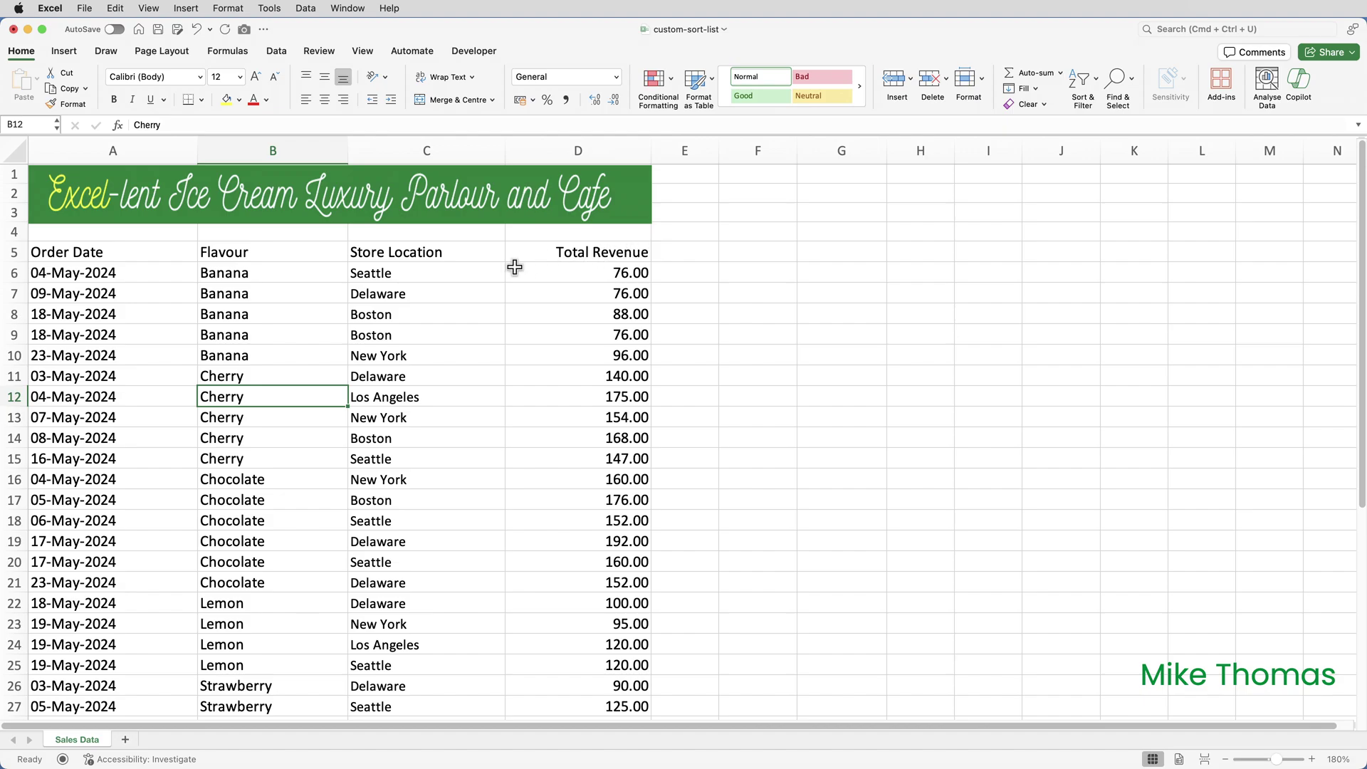
Copy the Store Location values C6:C41 and paste them into G5
left_click(463, 270)
left_click_drag(464, 270, 458, 665)
key("cmd+c")
scroll(763, 541, "up", 4)
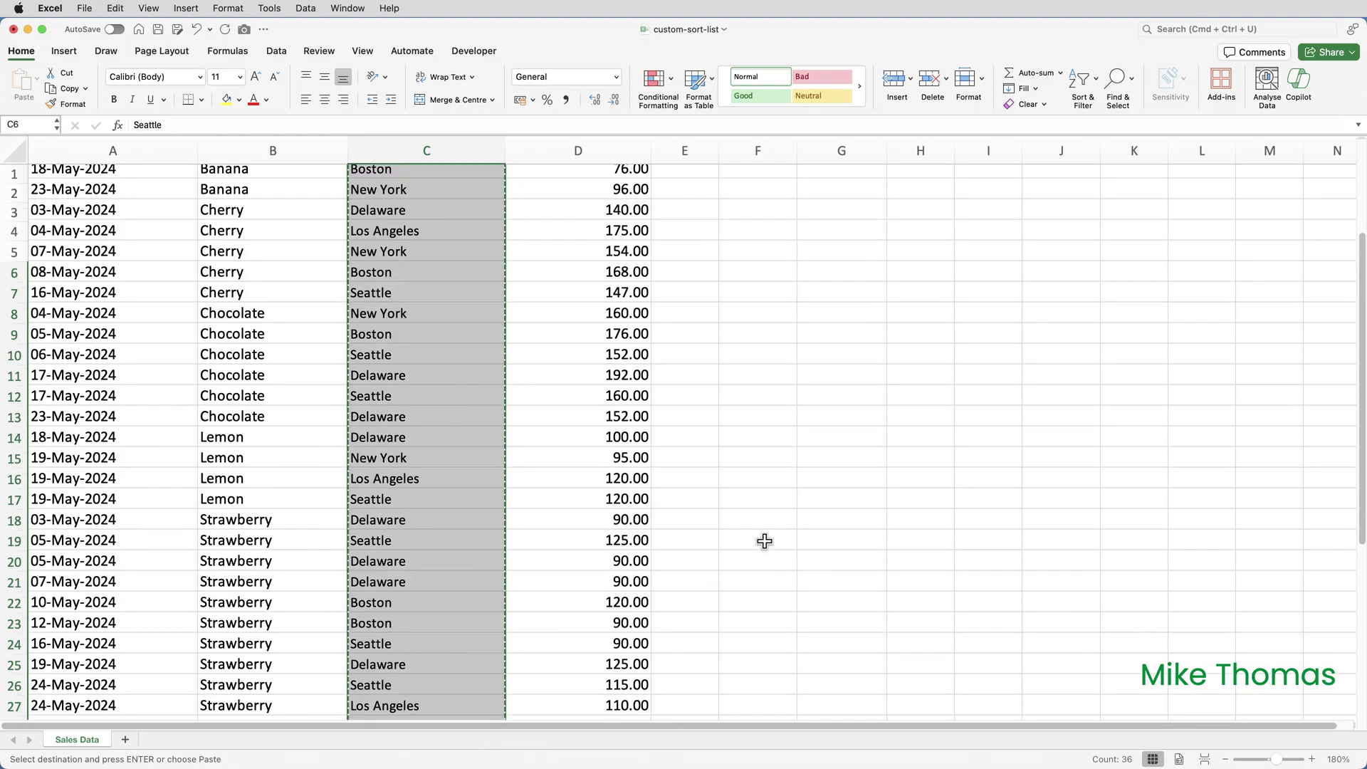
scroll(811, 342, "up", 4)
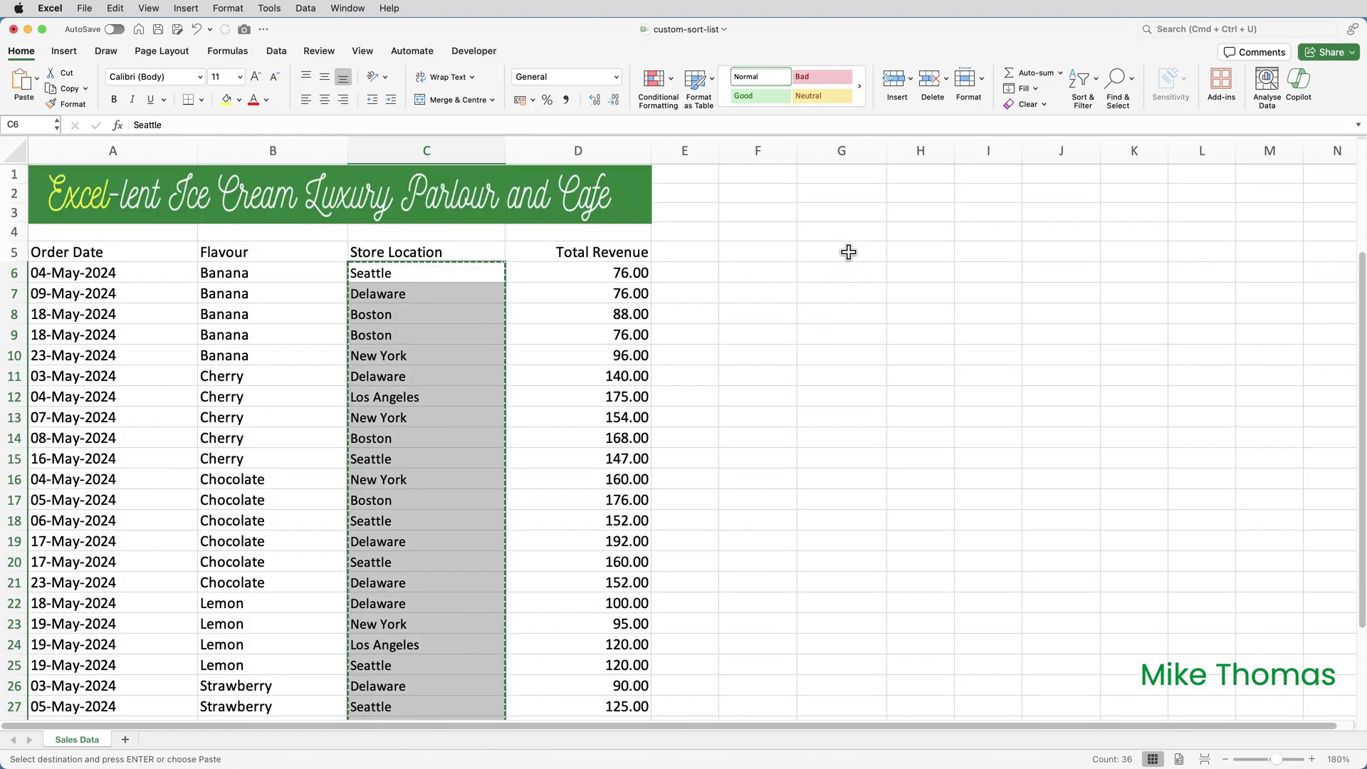
left_click(848, 252)
key("super+v")
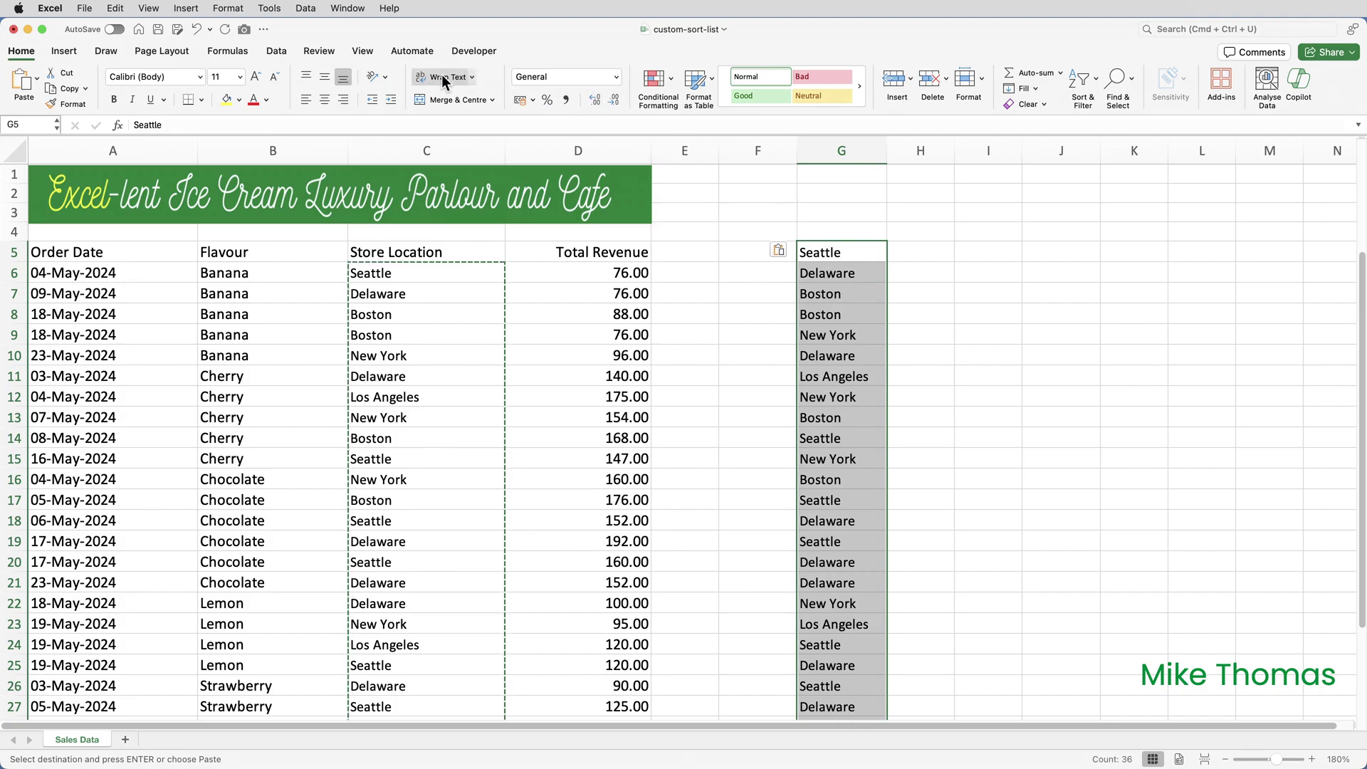
Remove duplicates from column G, leaving the five unique cities
left_click(280, 52)
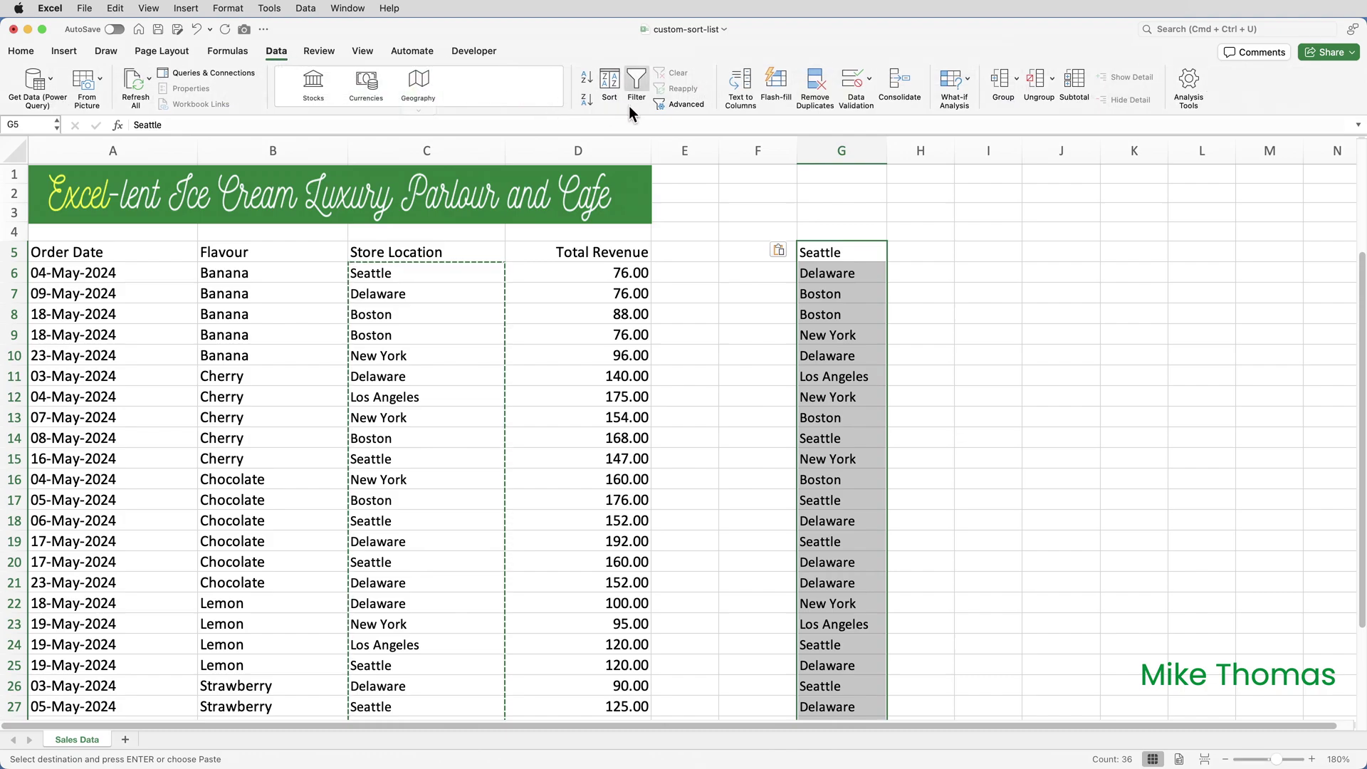
left_click(815, 81)
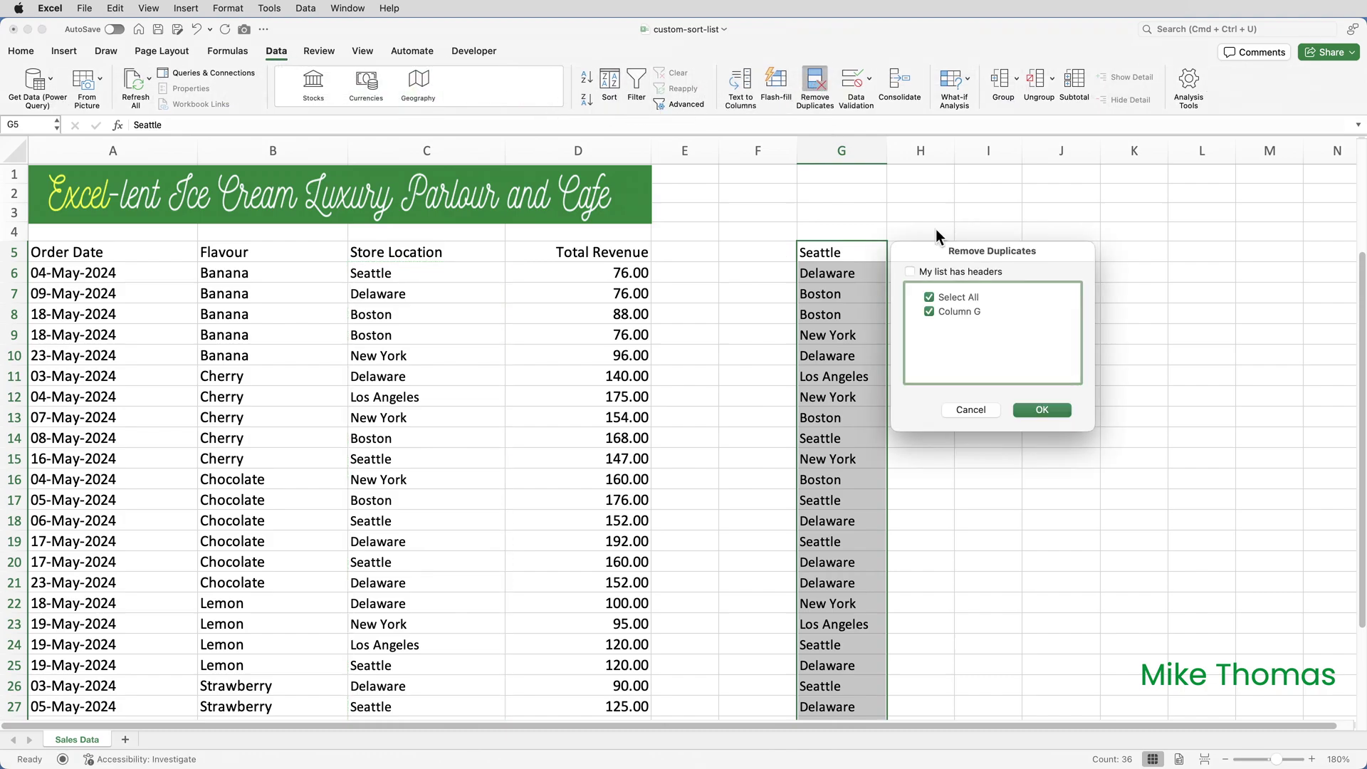
left_click(1044, 408)
left_click(858, 319)
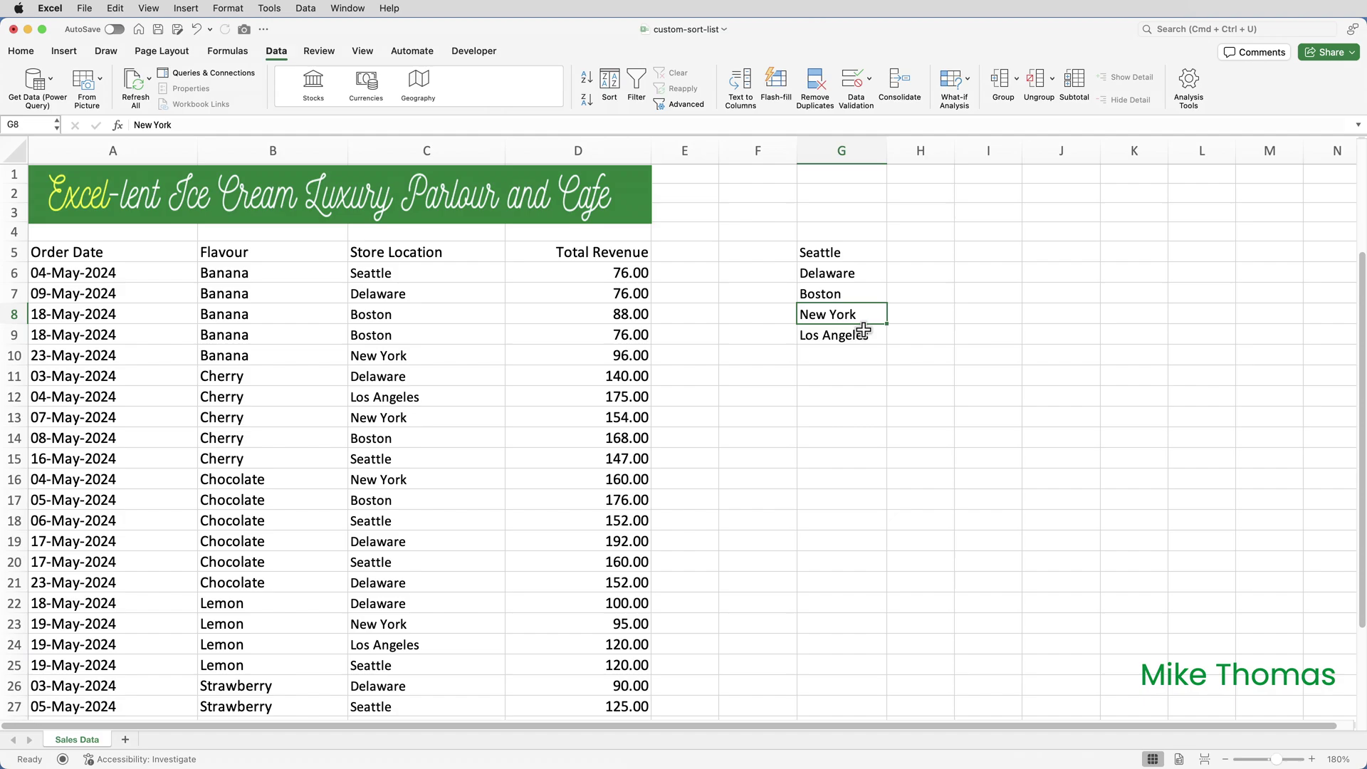
Drag the cities into H5:H9 in order: Los Angeles, Seattle, New York, Boston, then Delaware
left_click(863, 330)
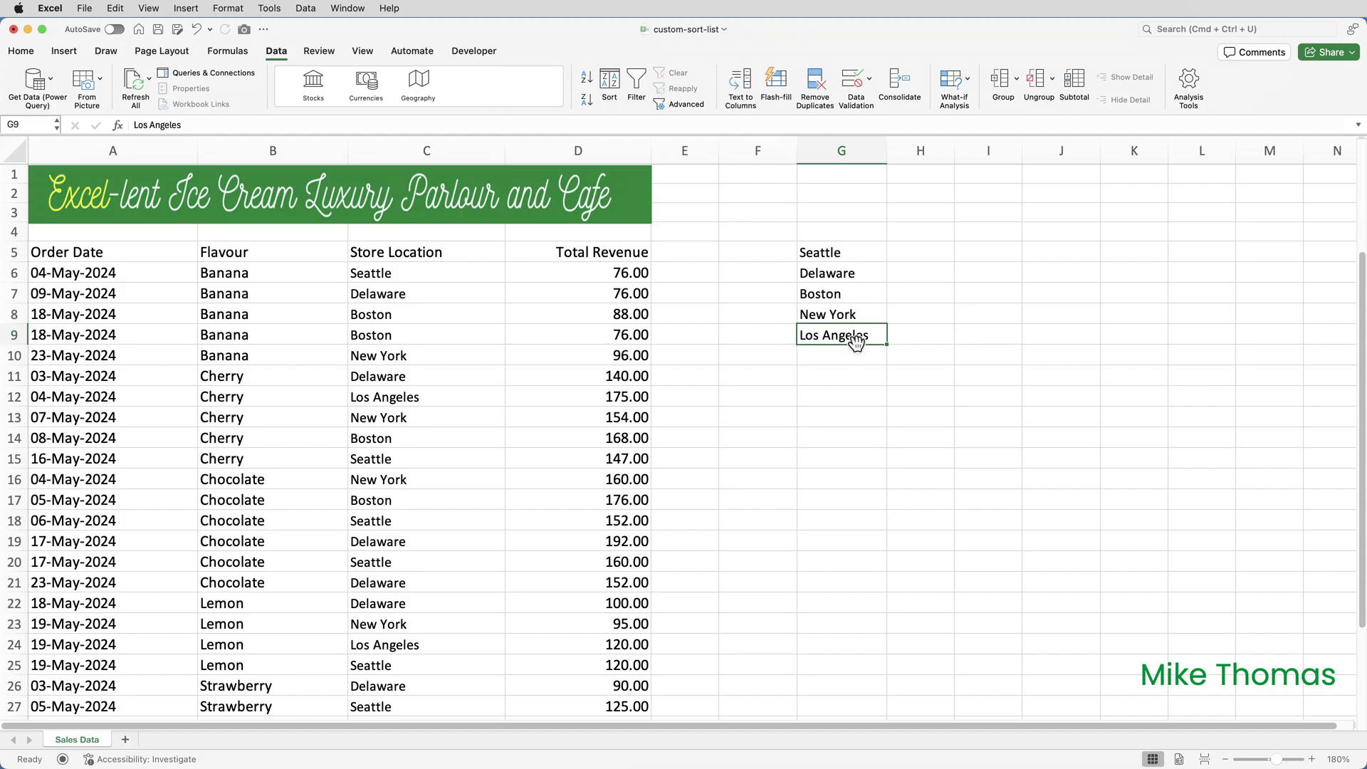
left_click_drag(855, 343, 912, 250)
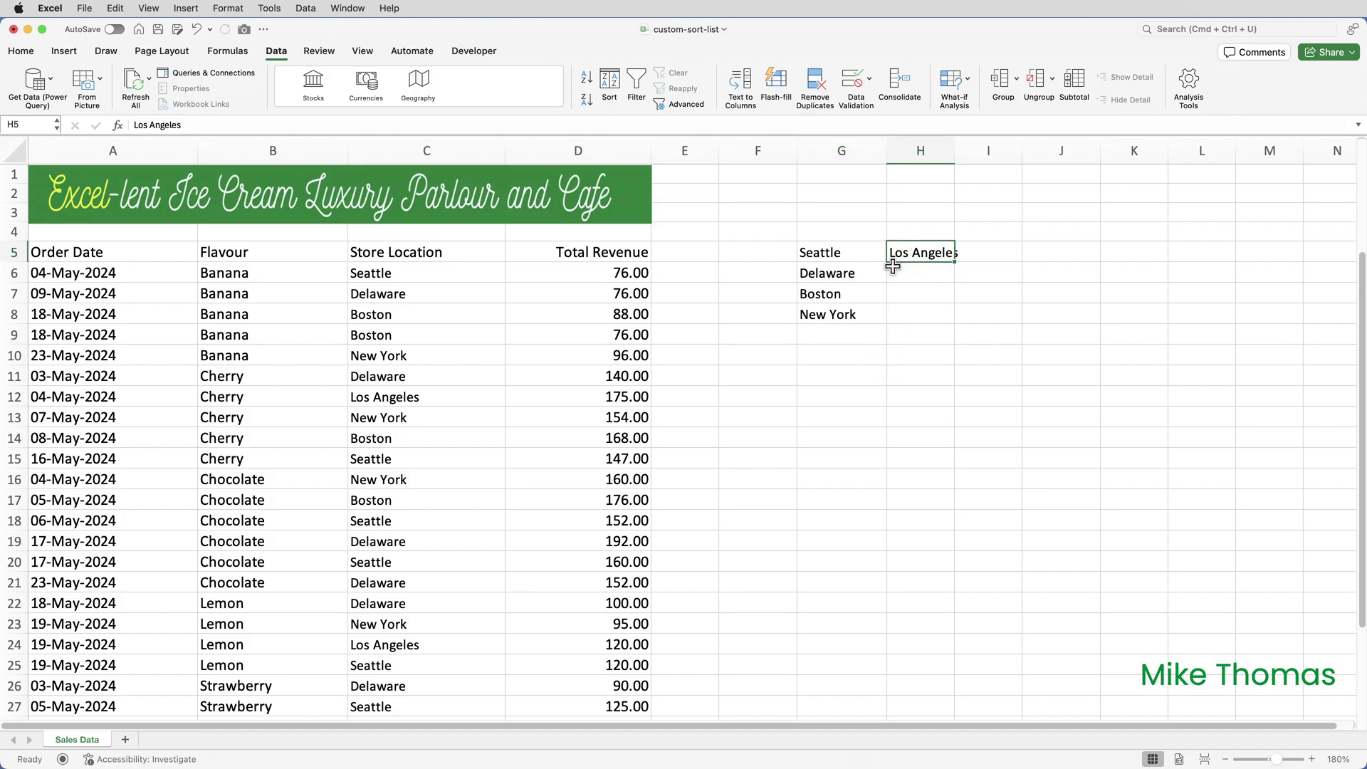
left_click(833, 257)
left_click_drag(848, 262, 938, 280)
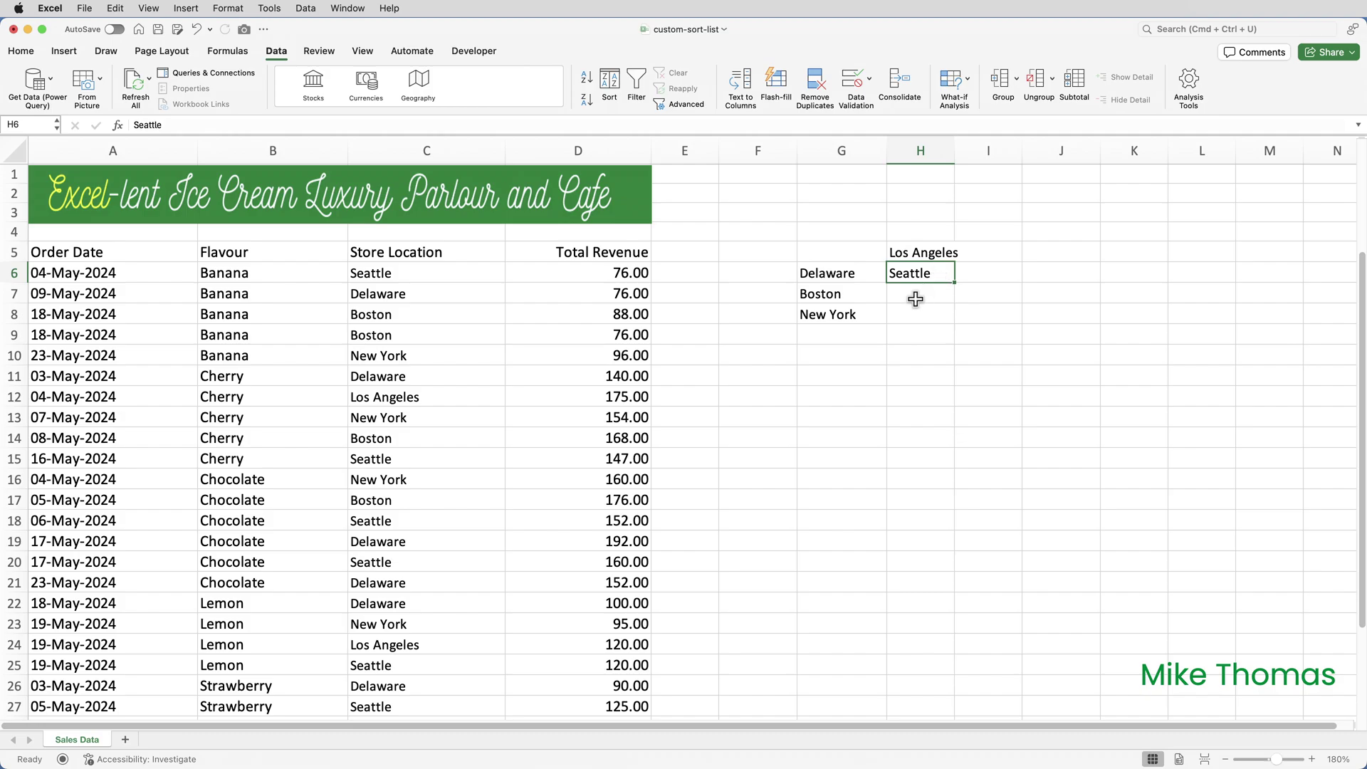
left_click(870, 314)
left_click_drag(871, 322, 925, 294)
left_click(846, 296)
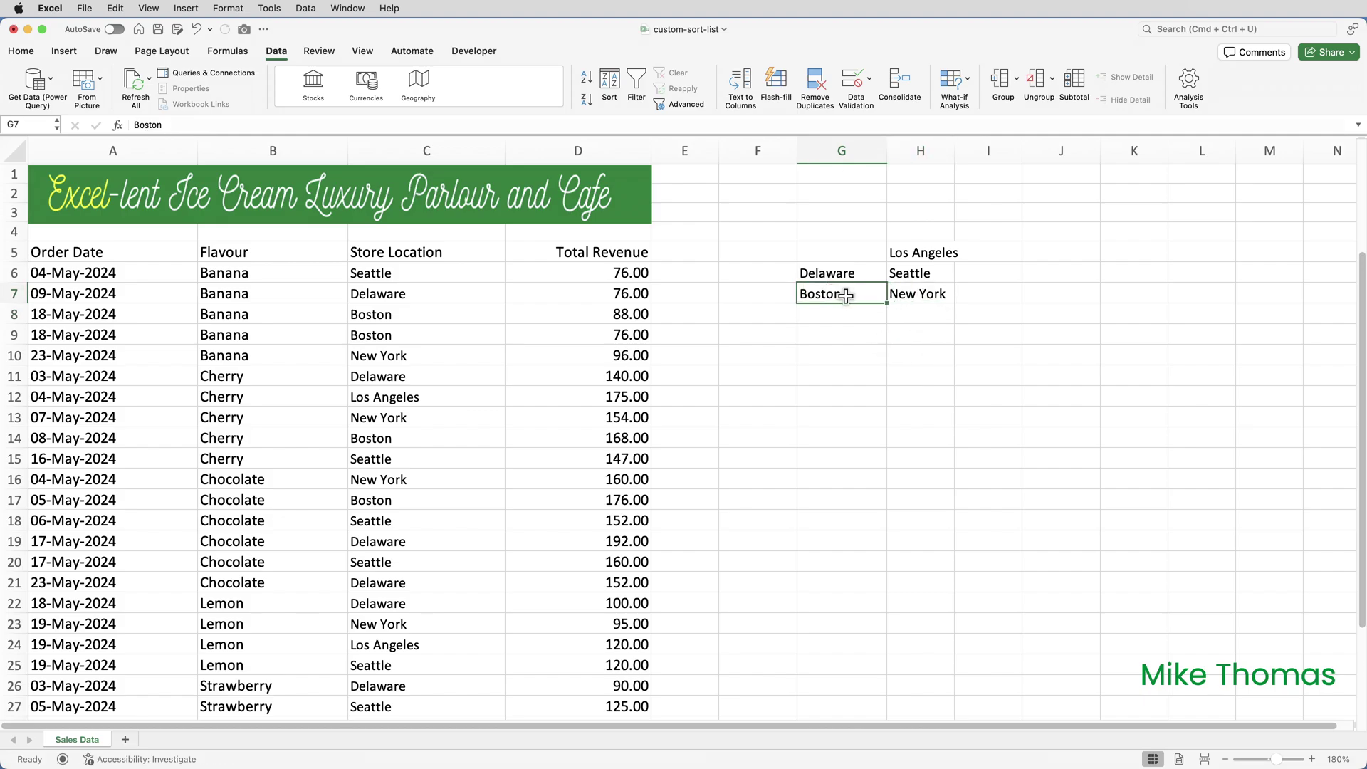
left_click_drag(847, 299, 913, 335)
left_click(865, 274)
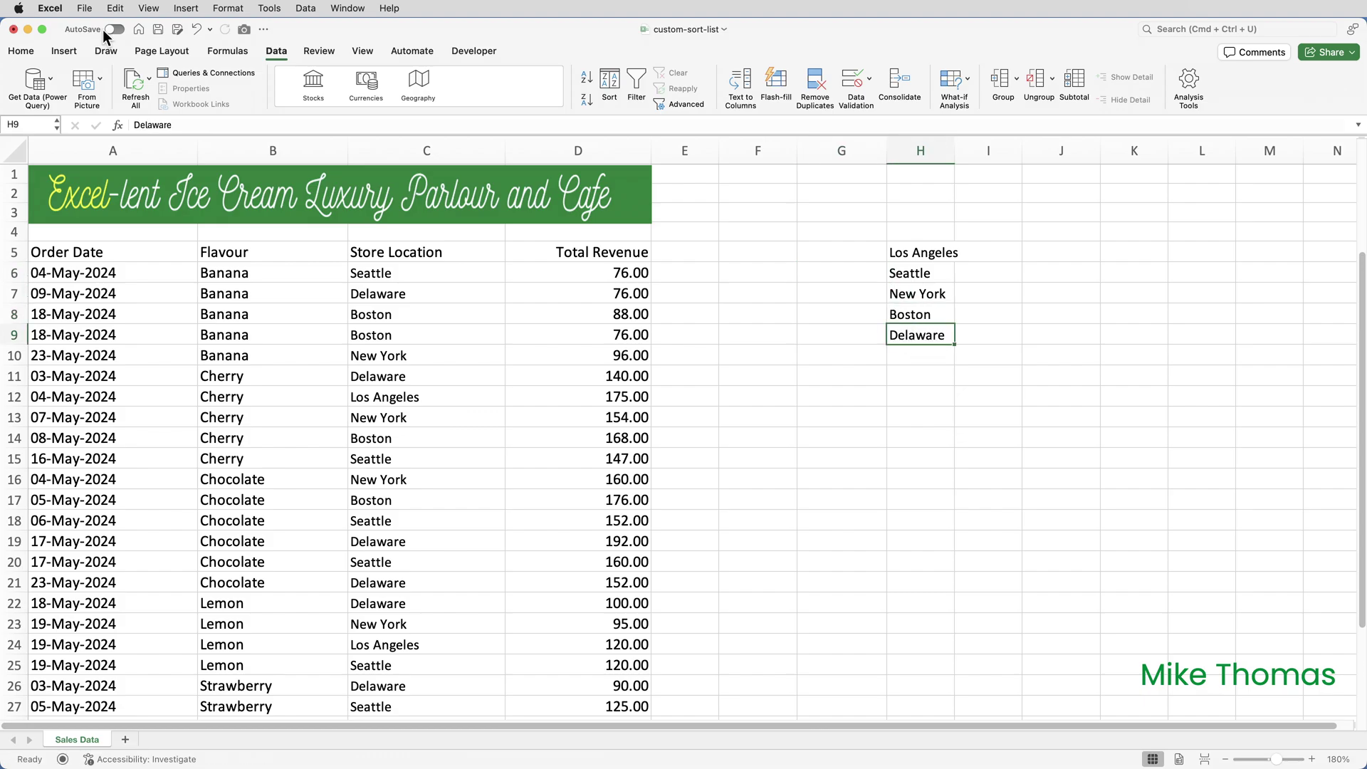
Import $H$5:$H$9 as a new custom list in Preferences, then delete the helper cells H5:H9
left_click(51, 10)
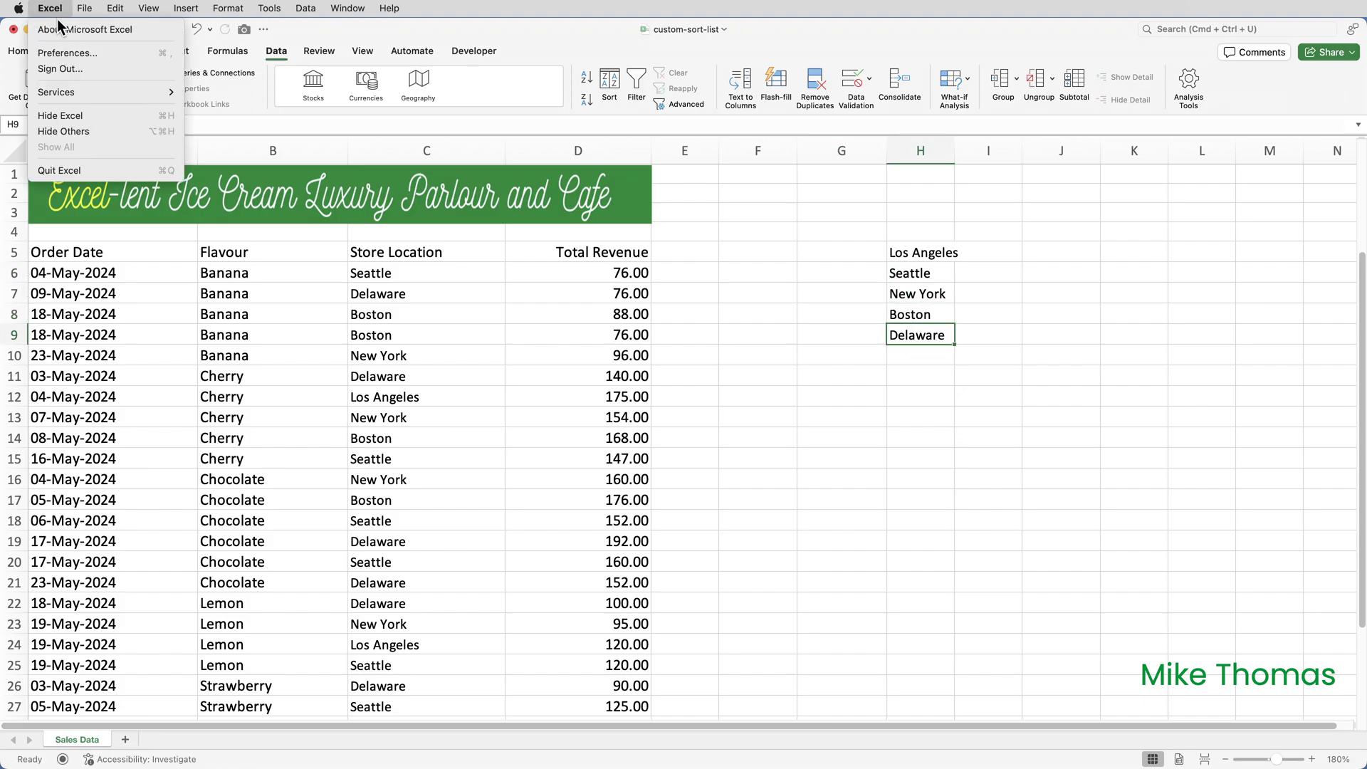
left_click(68, 52)
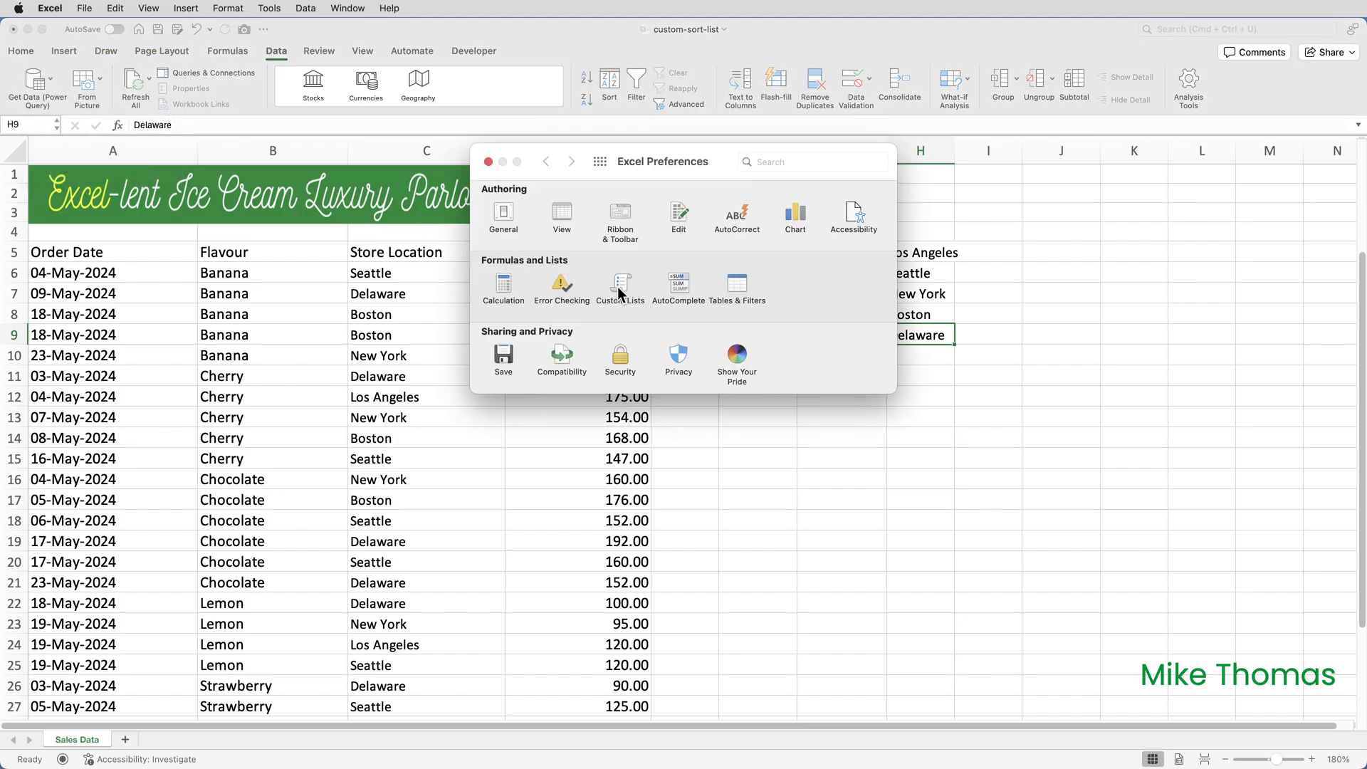
left_click(620, 292)
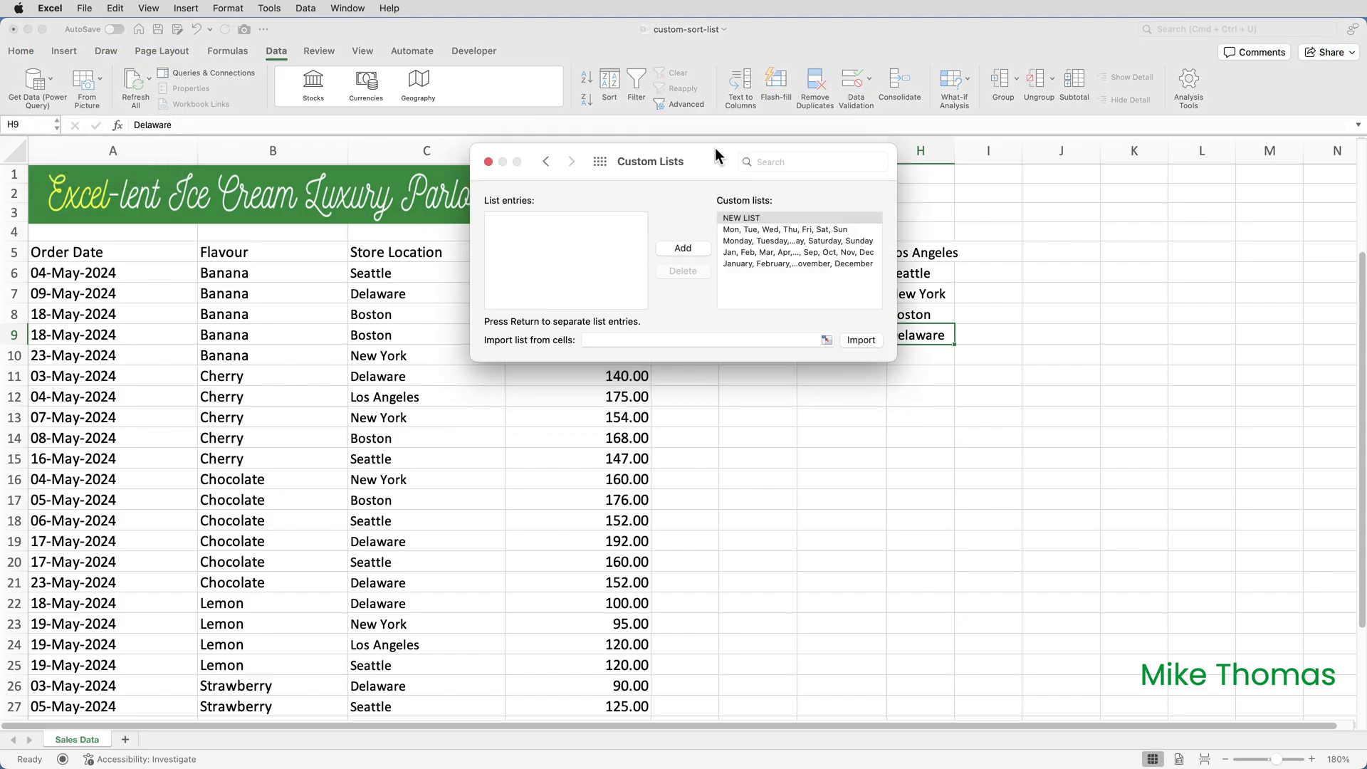
left_click_drag(715, 149, 578, 157)
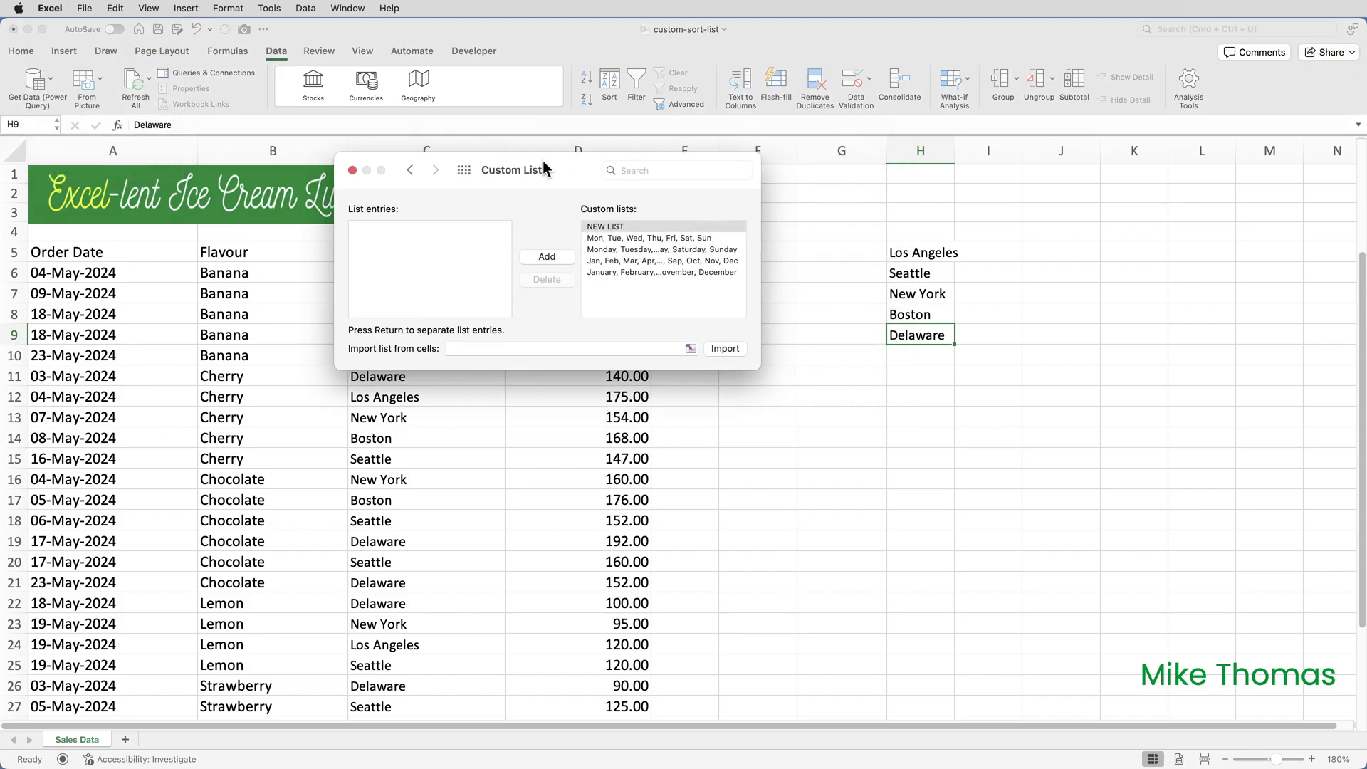
left_click(470, 346)
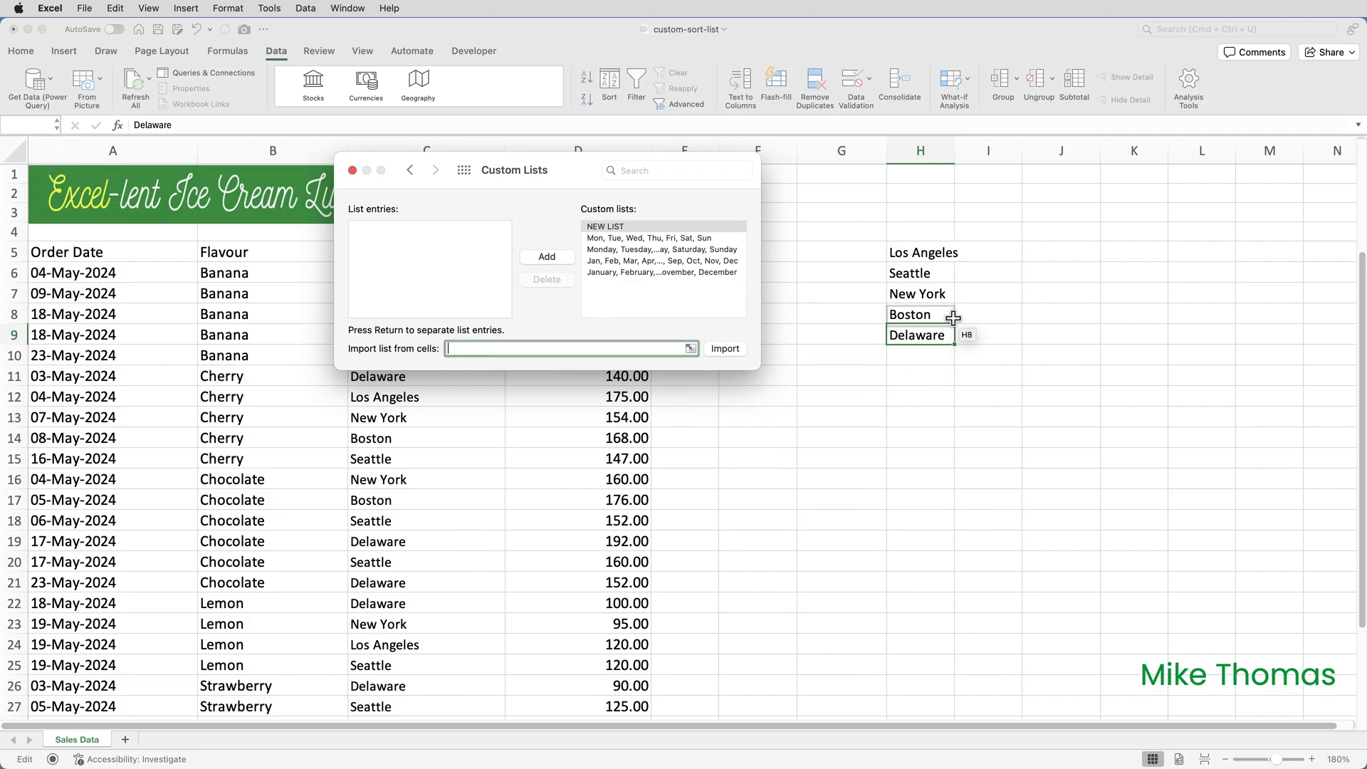
left_click_drag(931, 257, 927, 273)
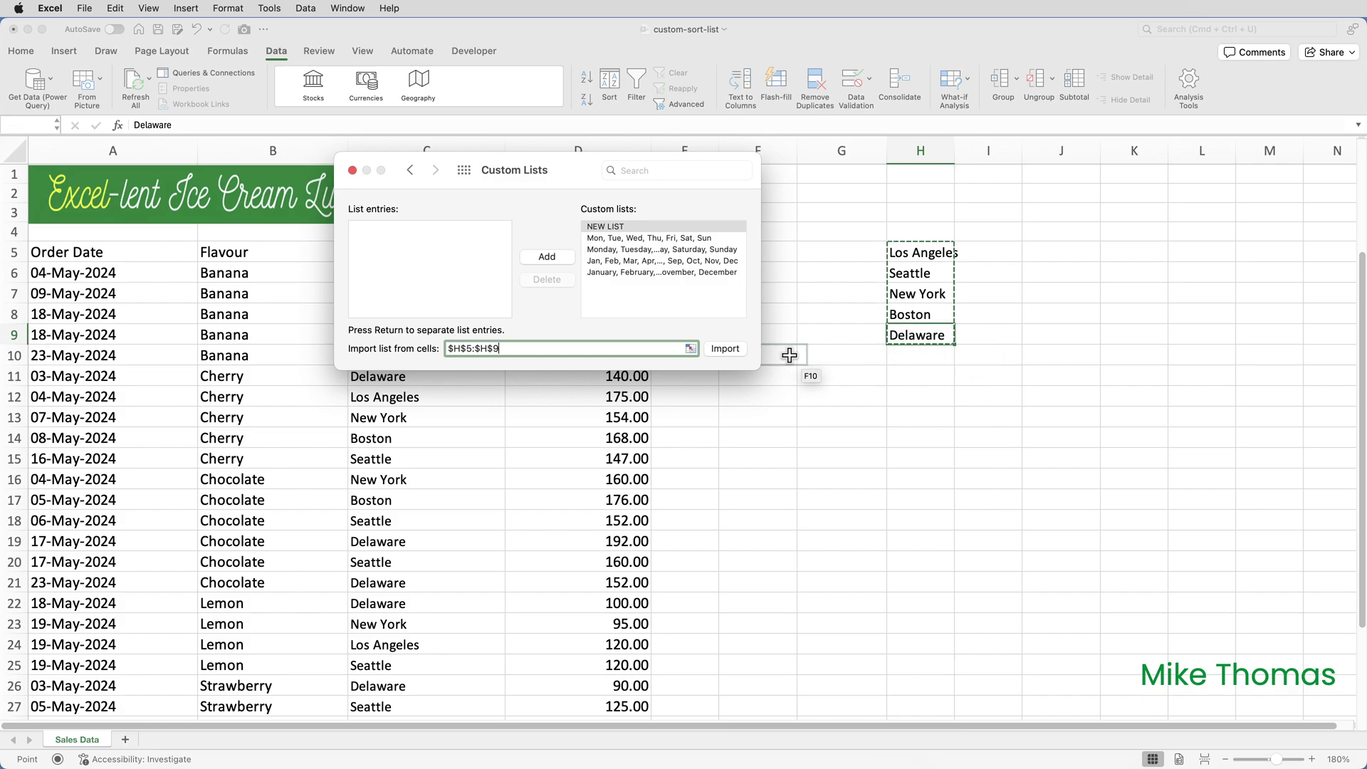
left_click(724, 348)
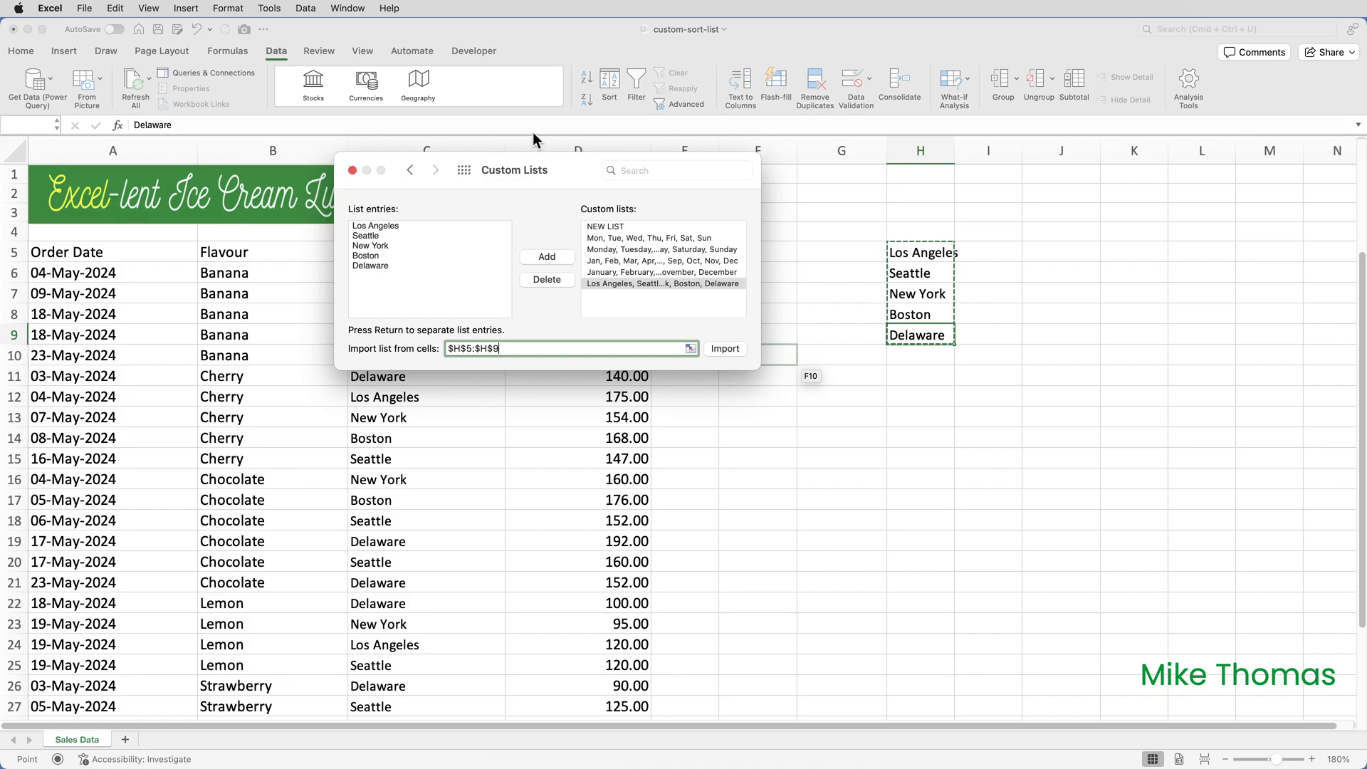
left_click(352, 170)
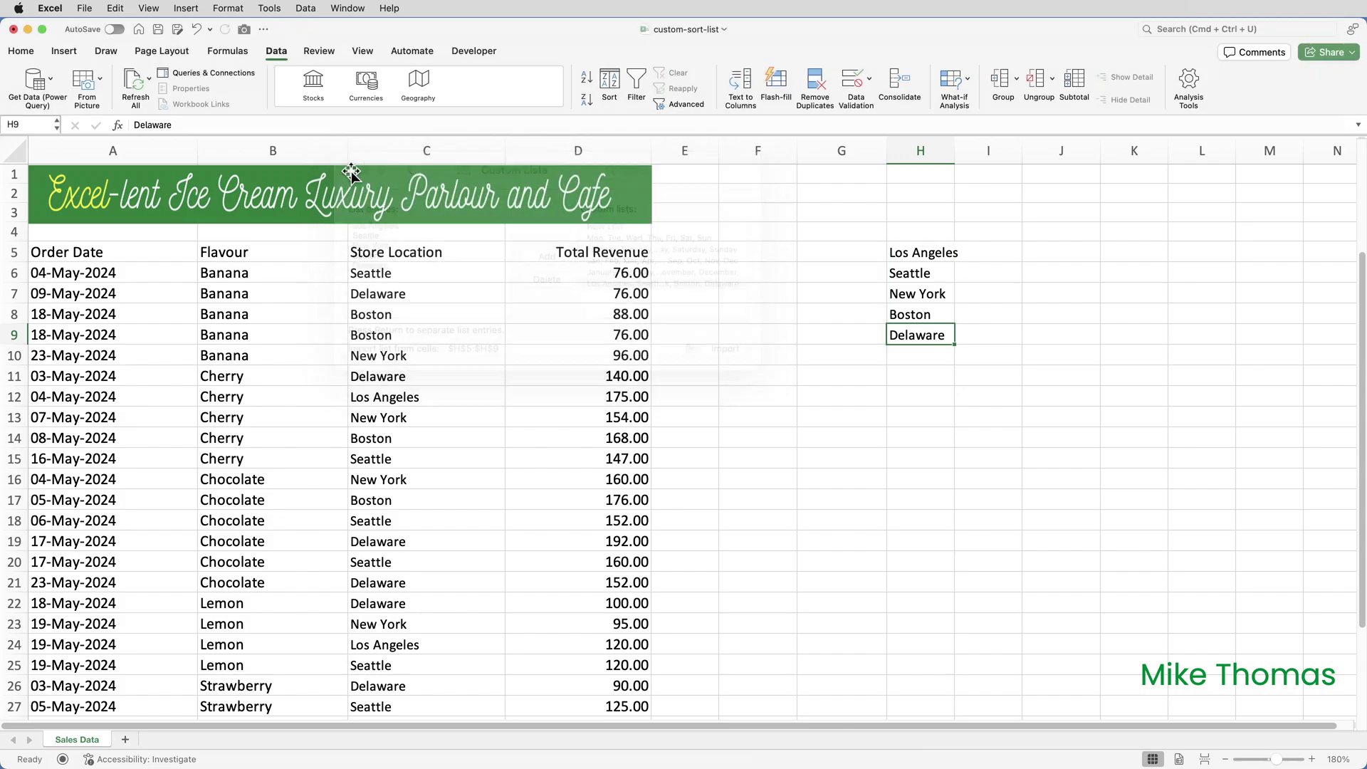
left_click_drag(911, 246, 931, 330)
key("Delete")
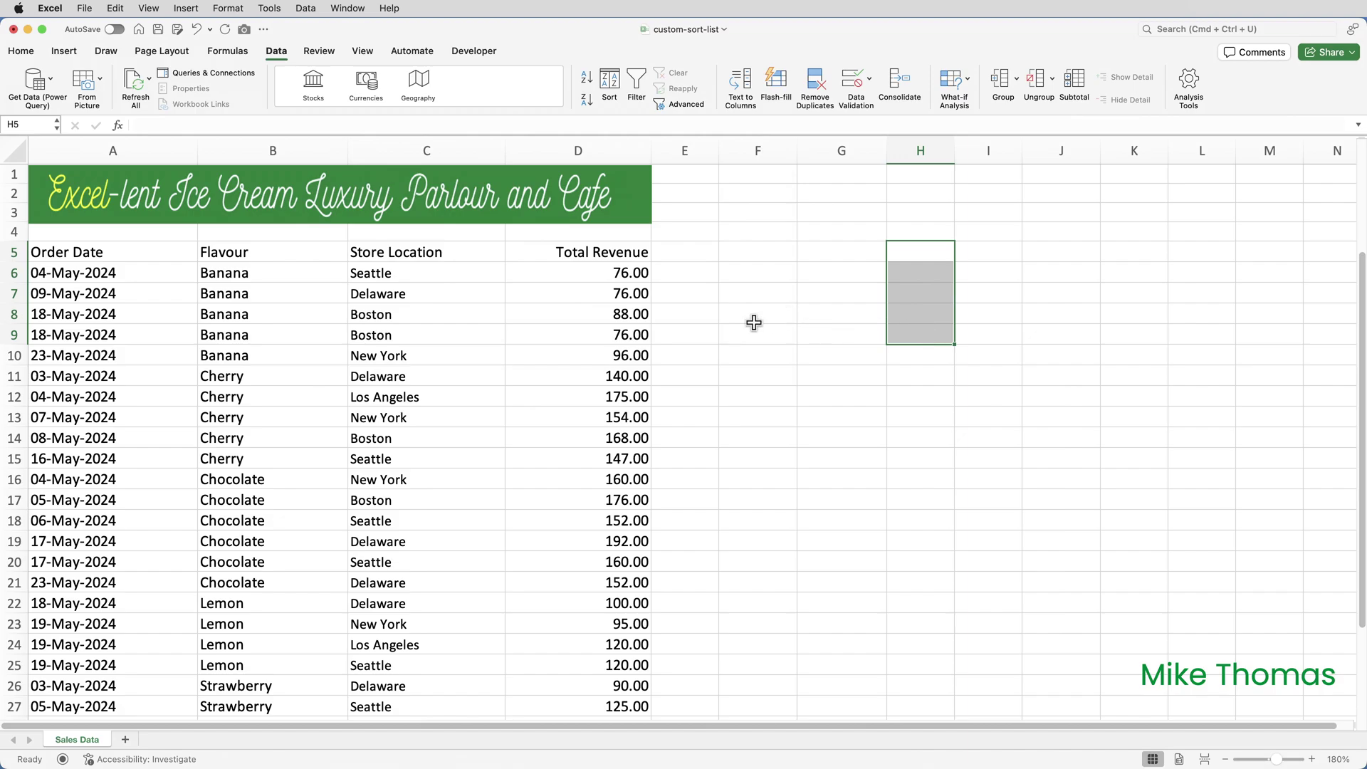
Custom-sort the table on Store Location using the Los Angeles, Seattle, New York, Boston, Delaware list
left_click(452, 373)
right_click(452, 373)
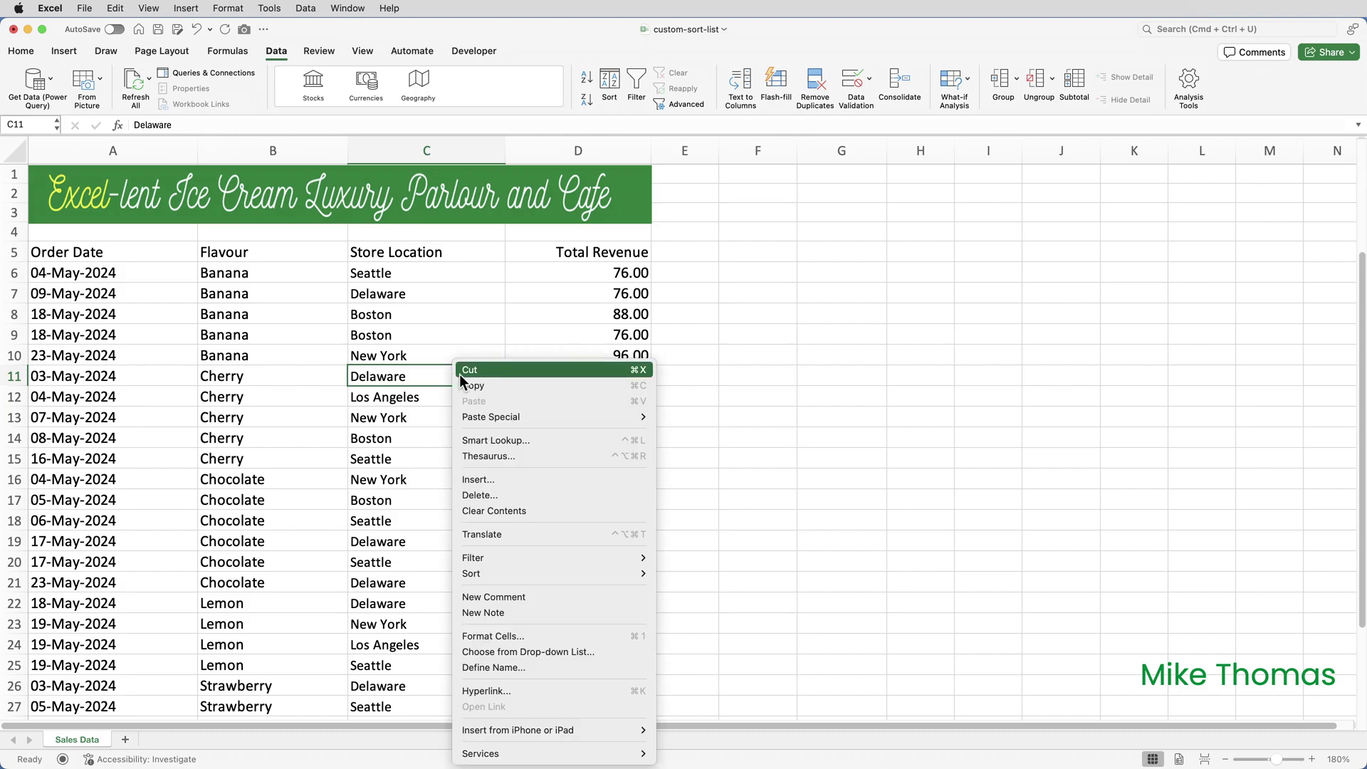
mouse_move(562, 570)
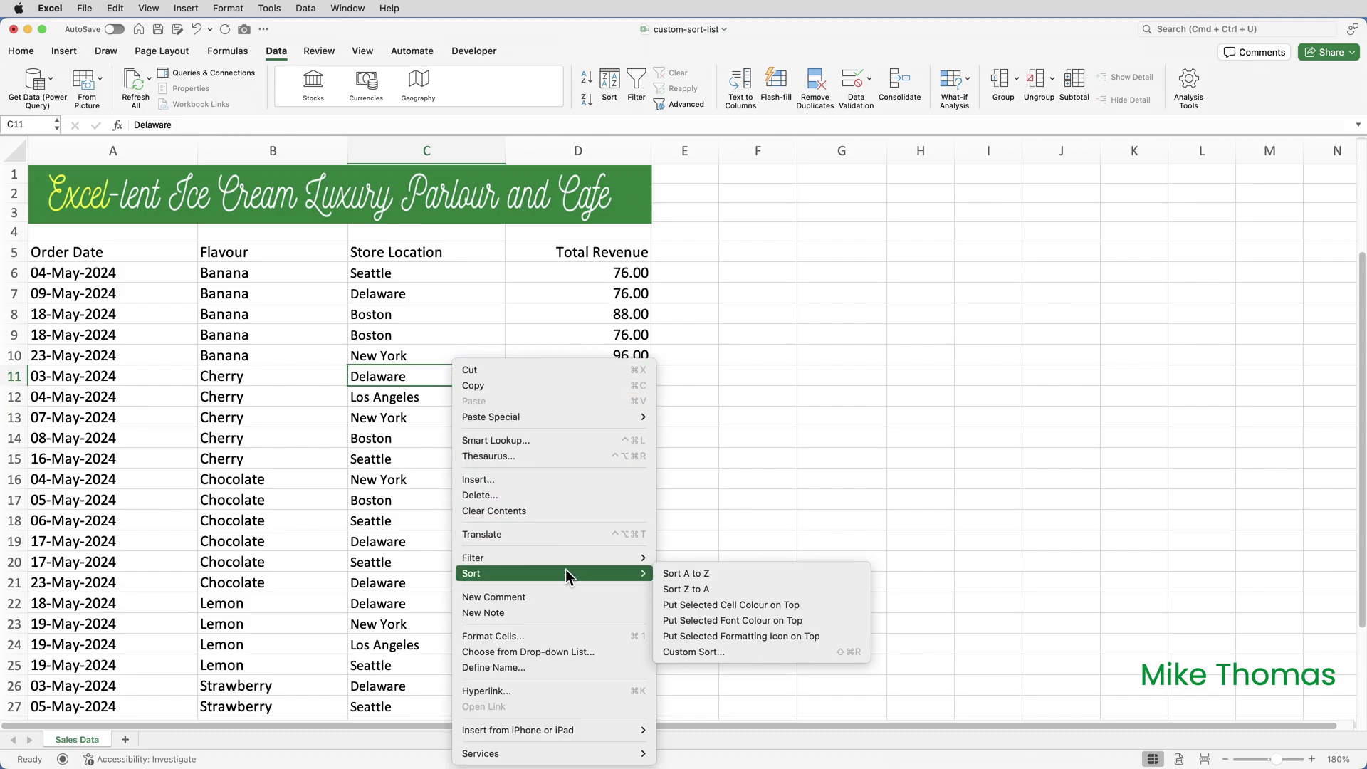
left_click(735, 651)
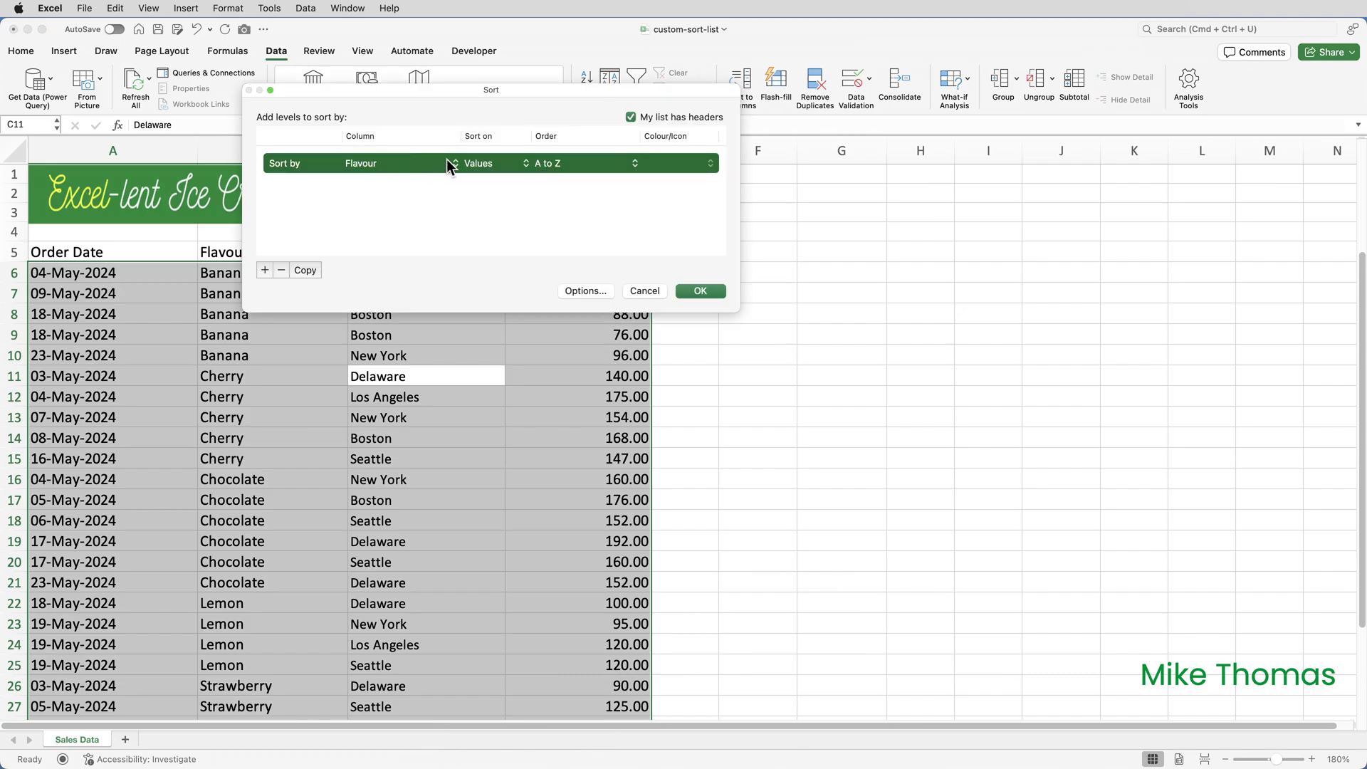
left_click(449, 162)
left_click(420, 183)
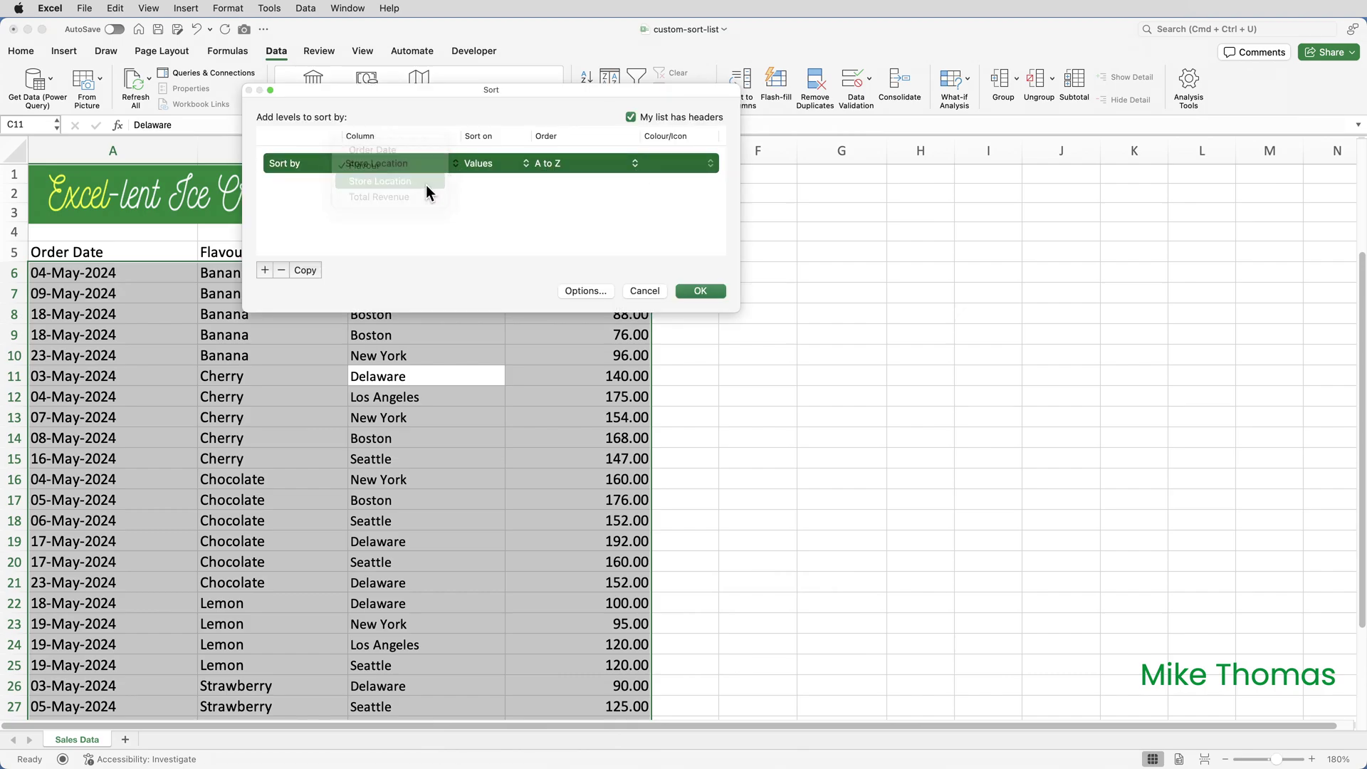
left_click(609, 160)
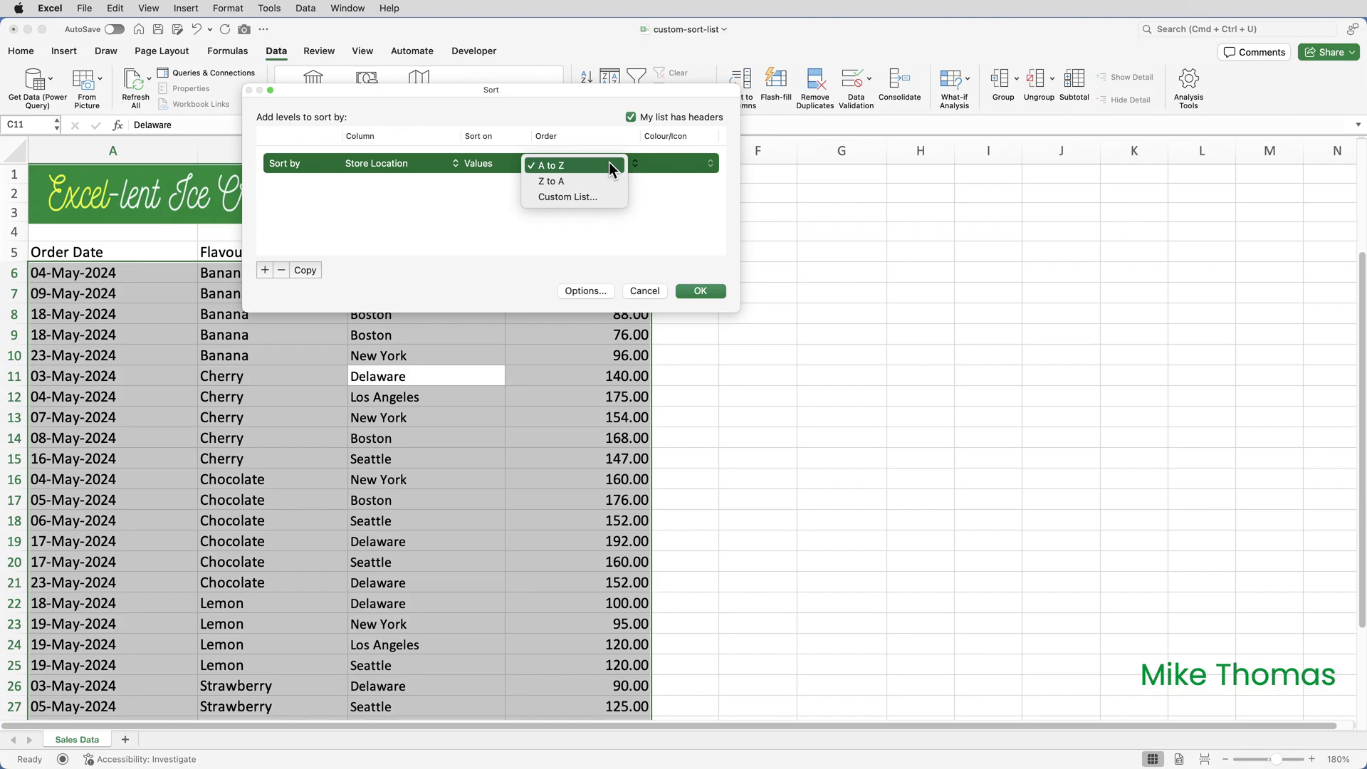
left_click(586, 196)
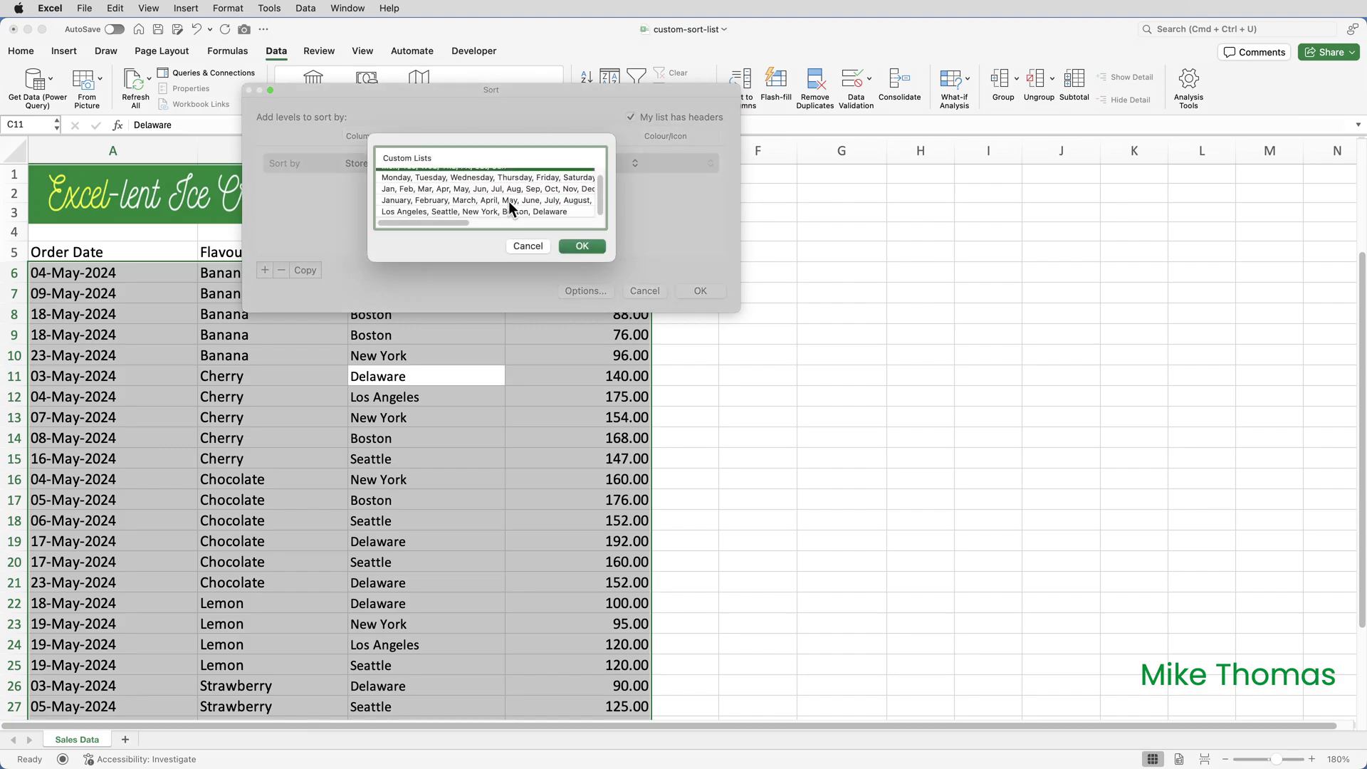
left_click(498, 209)
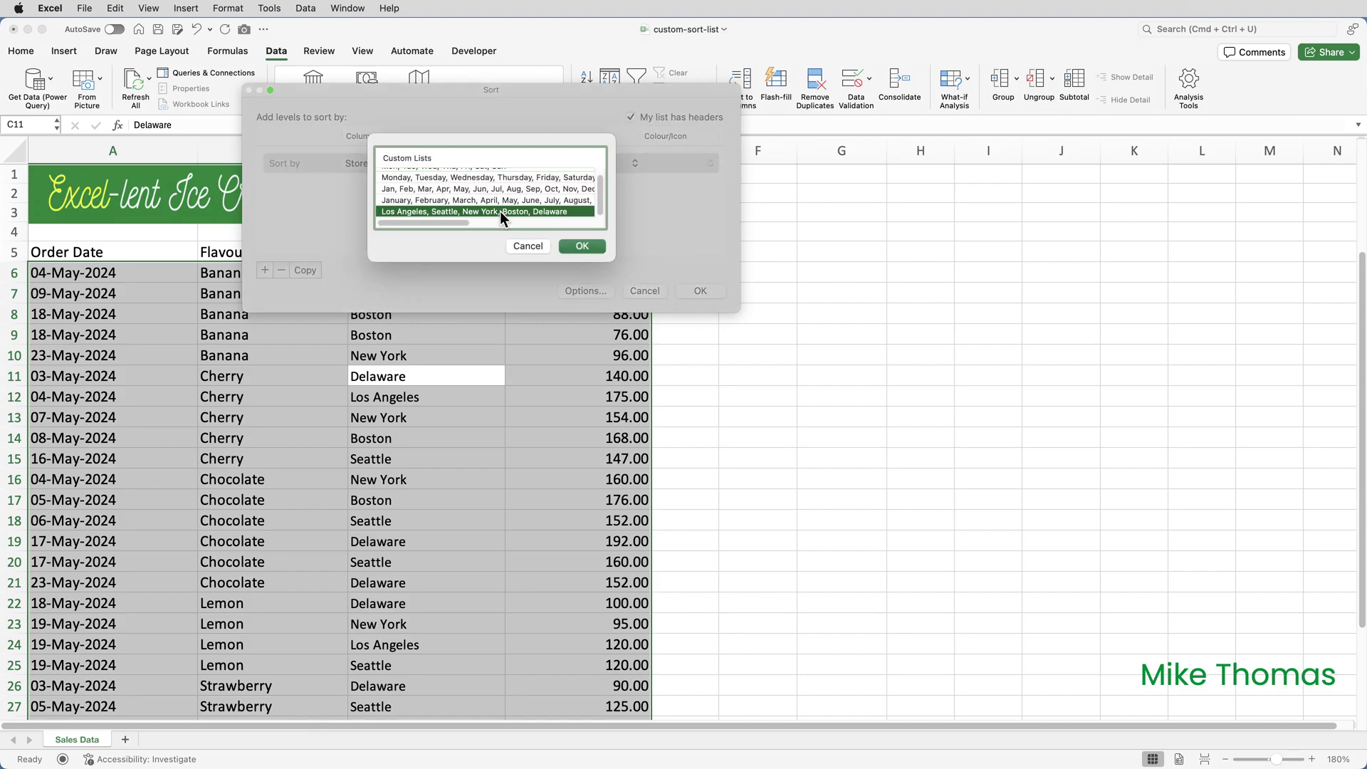
left_click(582, 246)
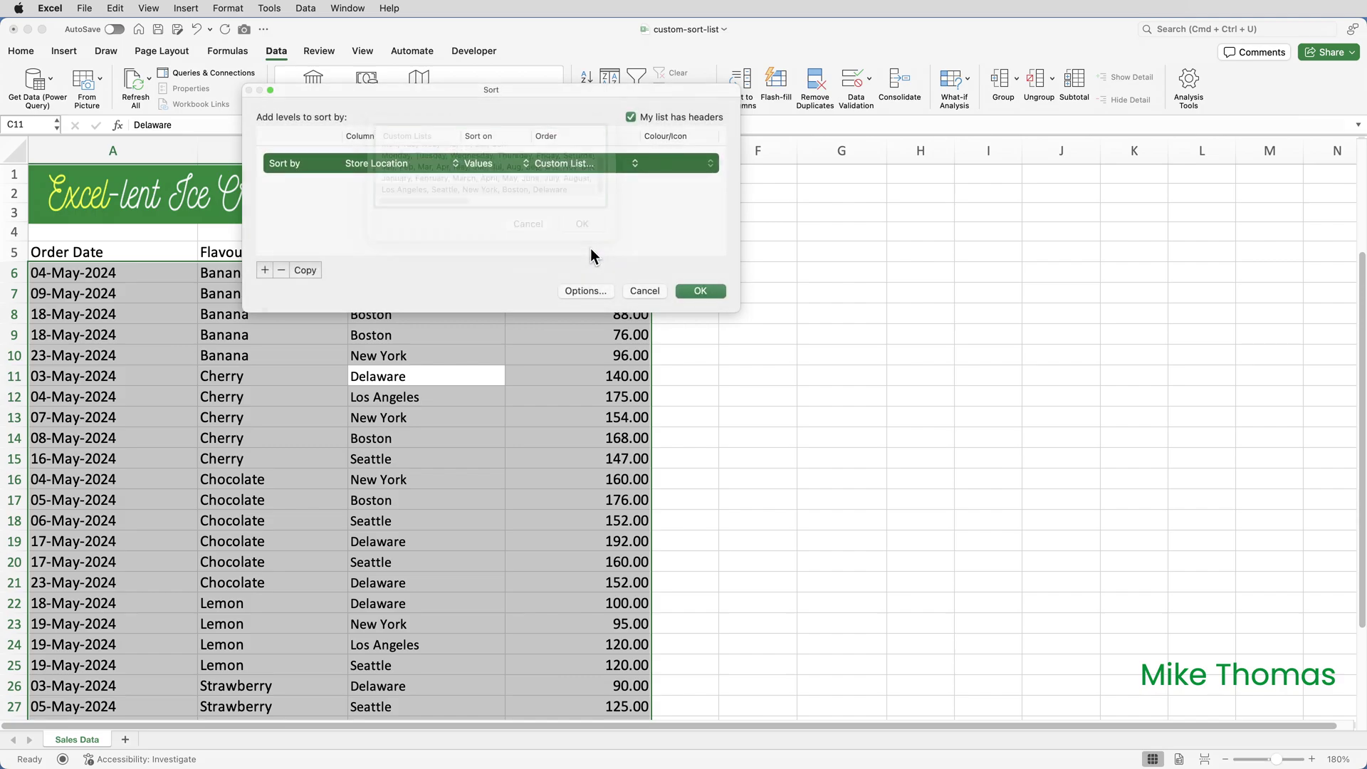
left_click(694, 289)
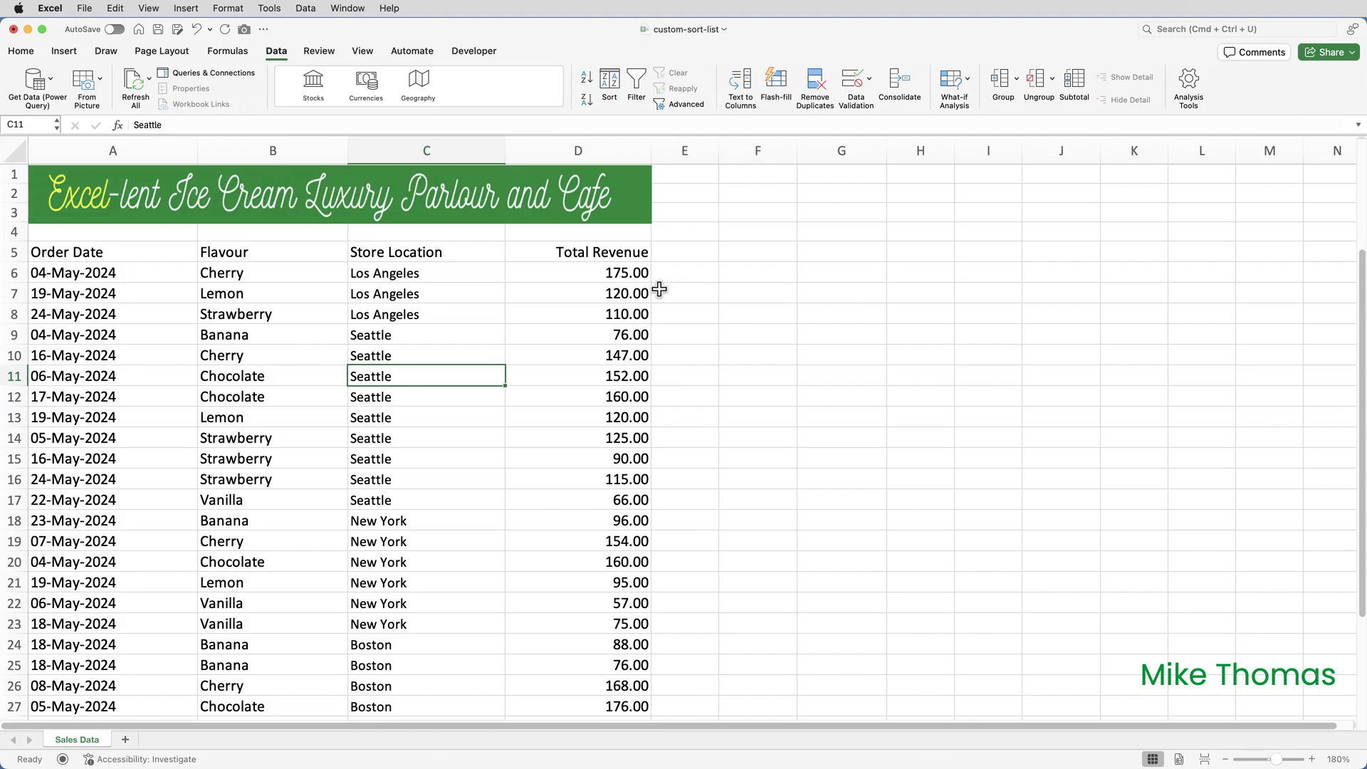
scroll(660, 288, "down", 3)
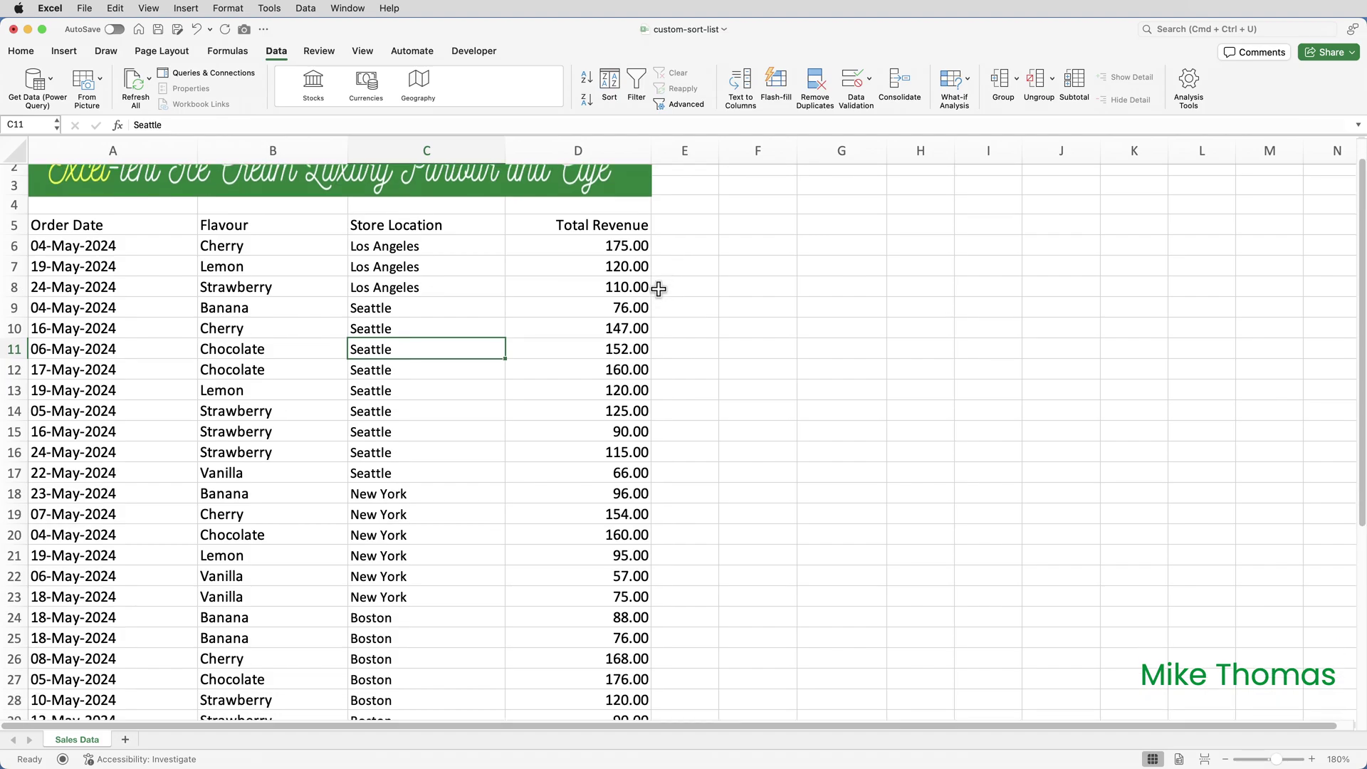
scroll(658, 288, "down", 5)
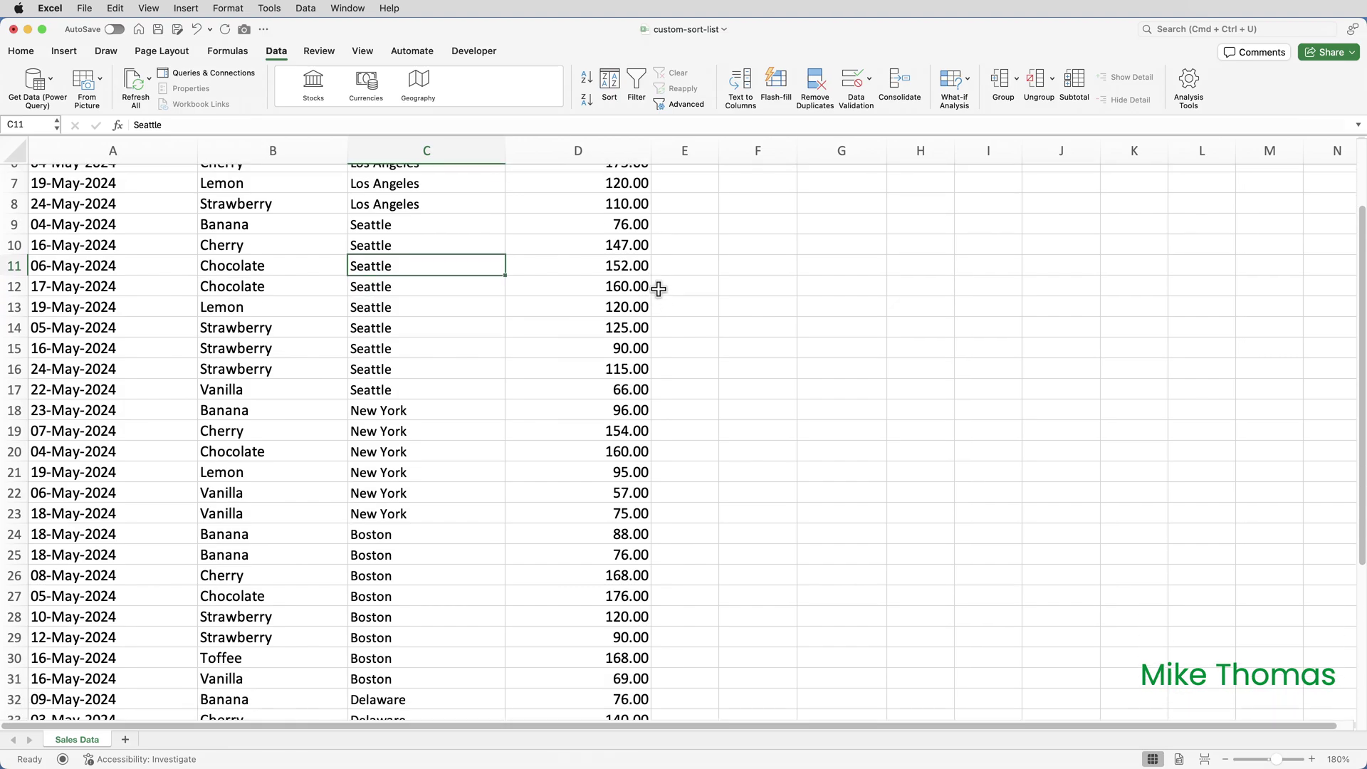
scroll(659, 288, "down", 9)
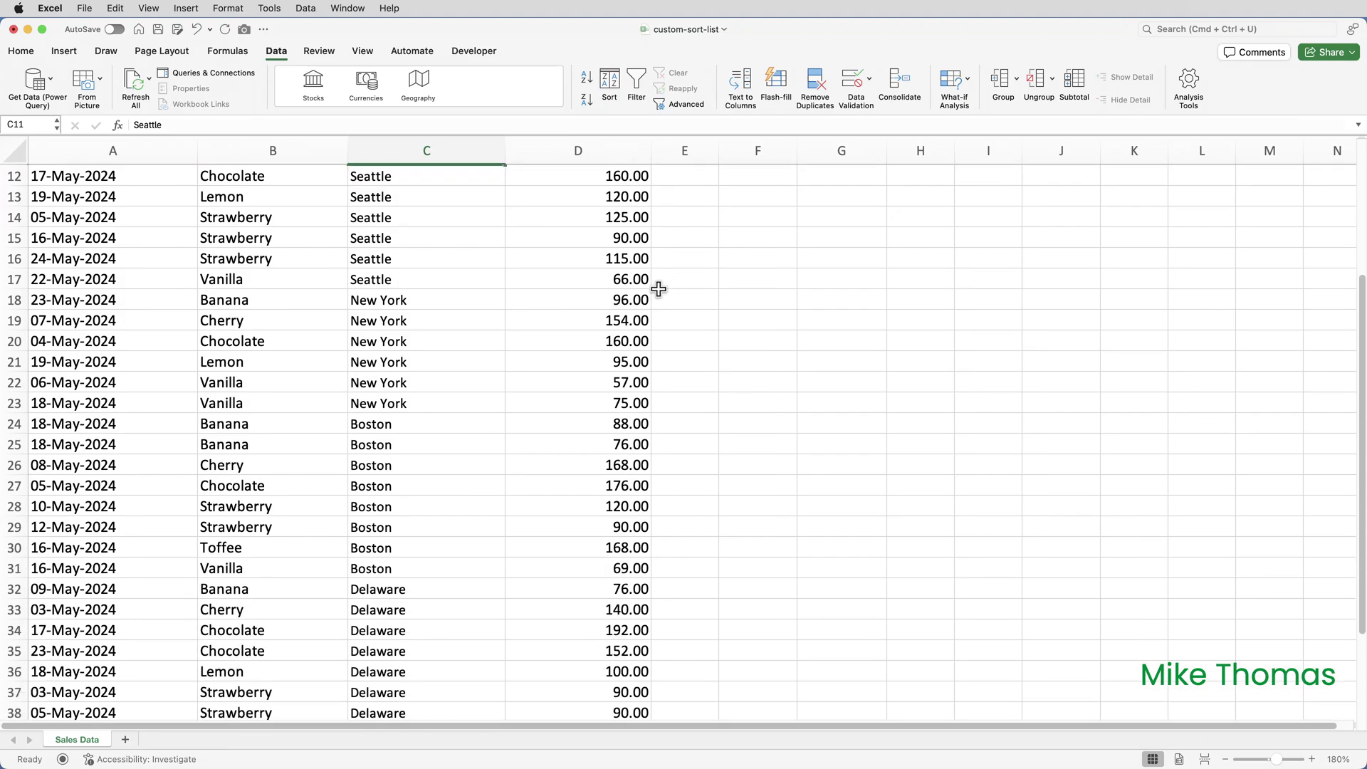
scroll(659, 291, "down", 4)
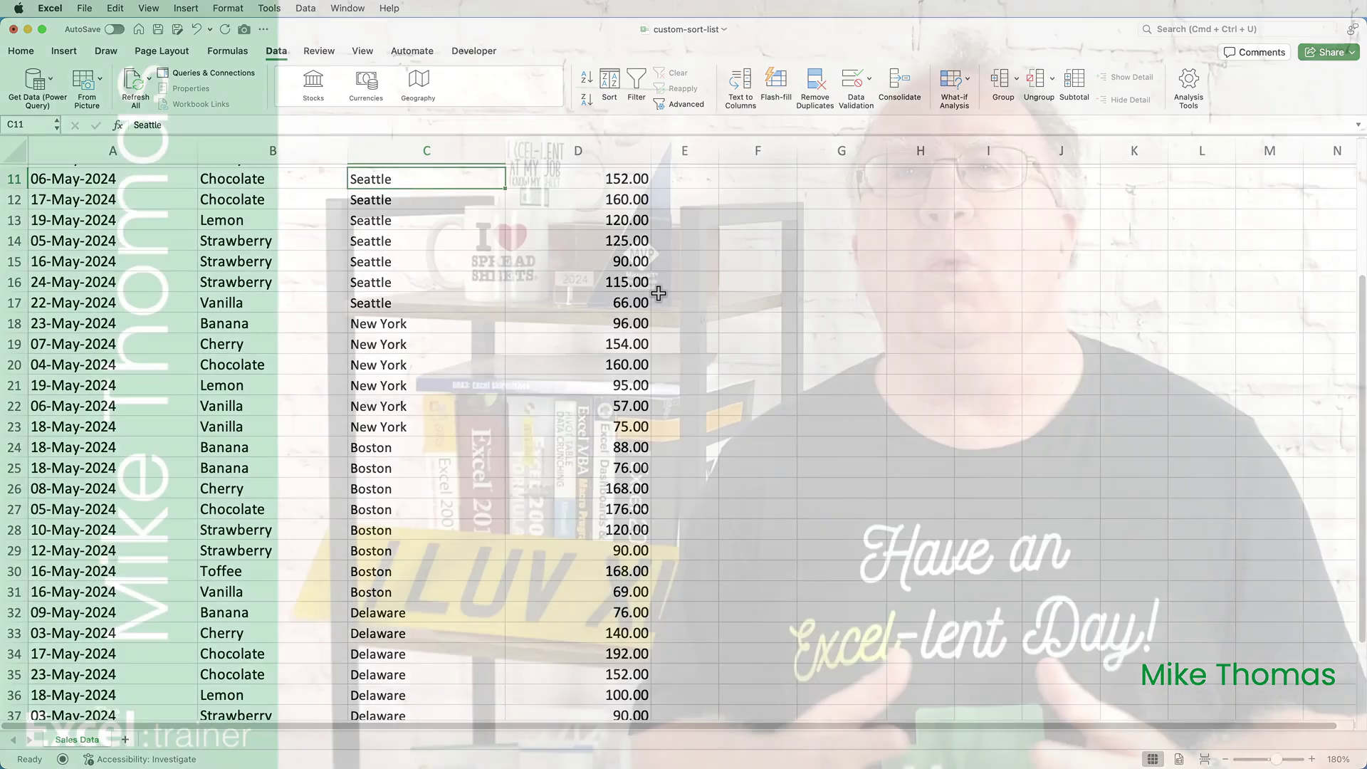